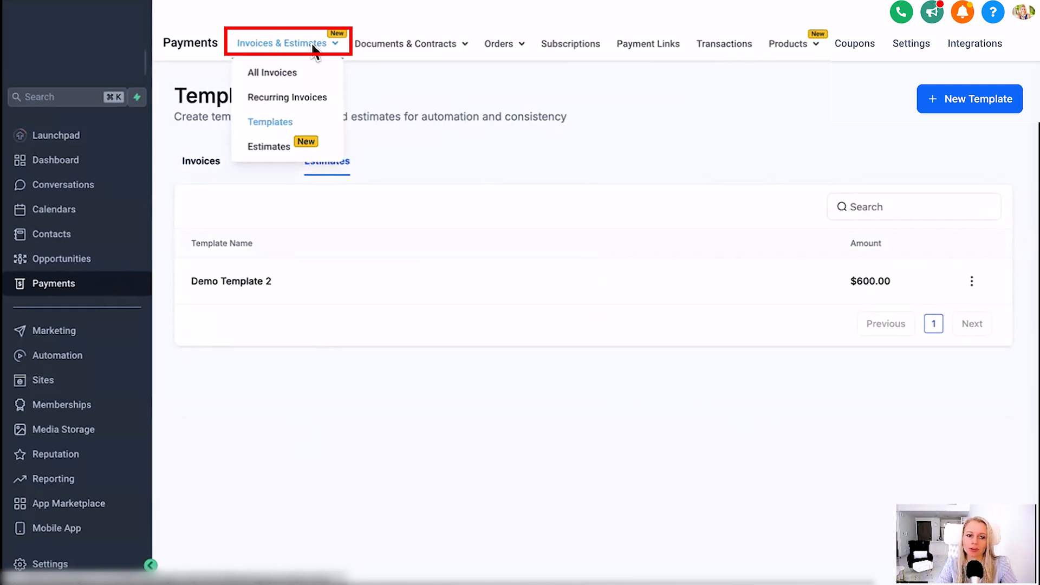
Open the payment templates and show the list of estimate templates
{"action": "left_click", "coordinate": [276, 122]}
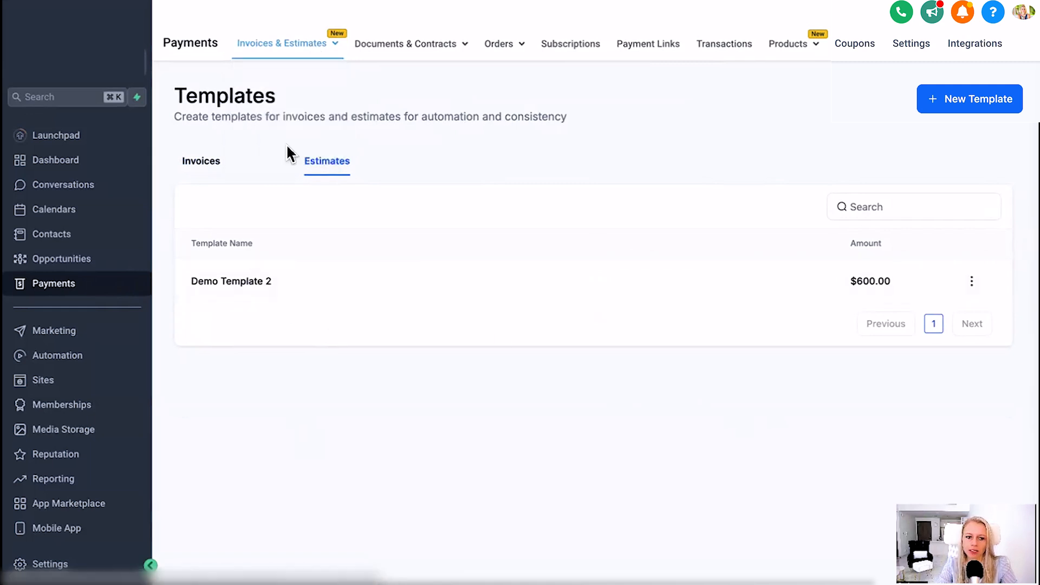
{"action": "left_click", "coordinate": [187, 162]}
{"action": "left_click", "coordinate": [325, 162]}
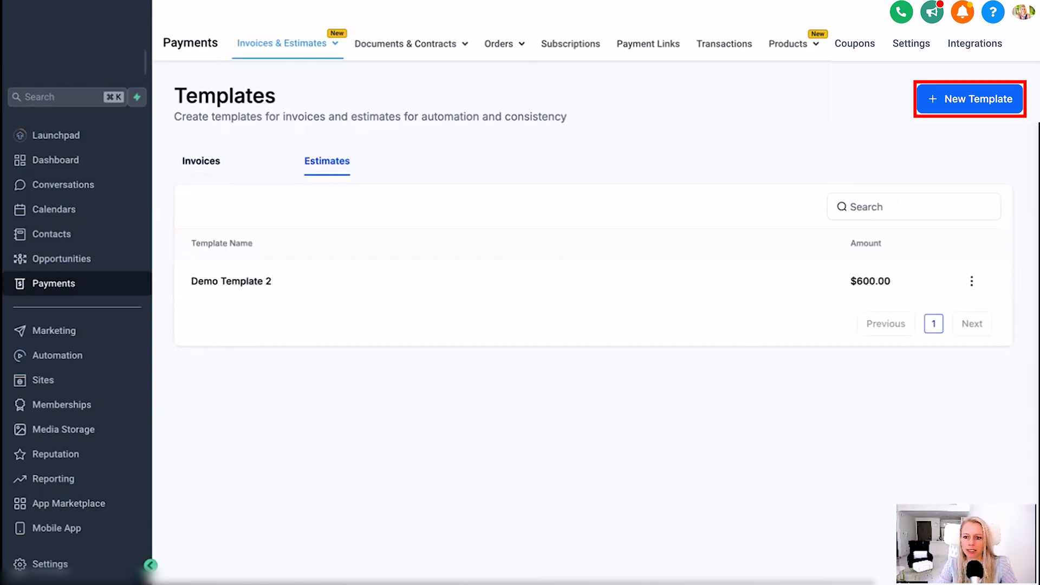
Create a new estimate template named "Demo Template 3" and save its business details
{"action": "left_click", "coordinate": [970, 99]}
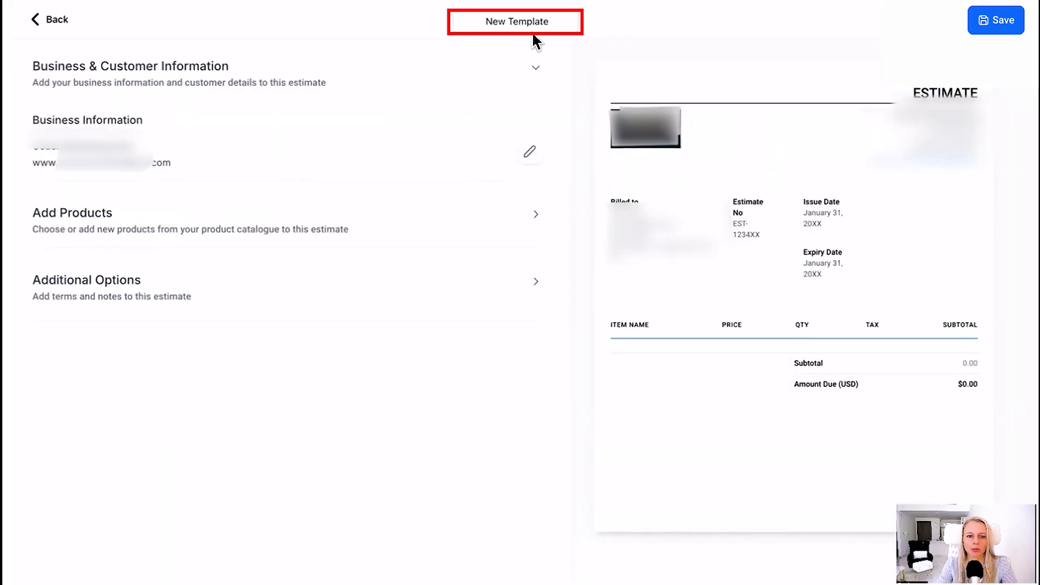
{"action": "triple_click", "coordinate": [562, 27]}
{"action": "type", "text": "Demo Template 3"}
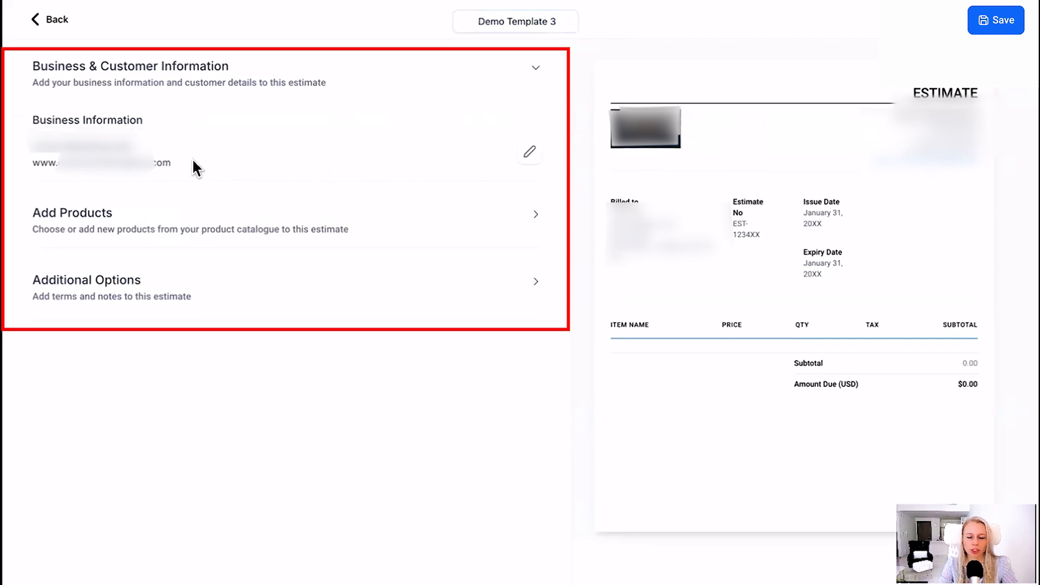
{"action": "left_click", "coordinate": [530, 156]}
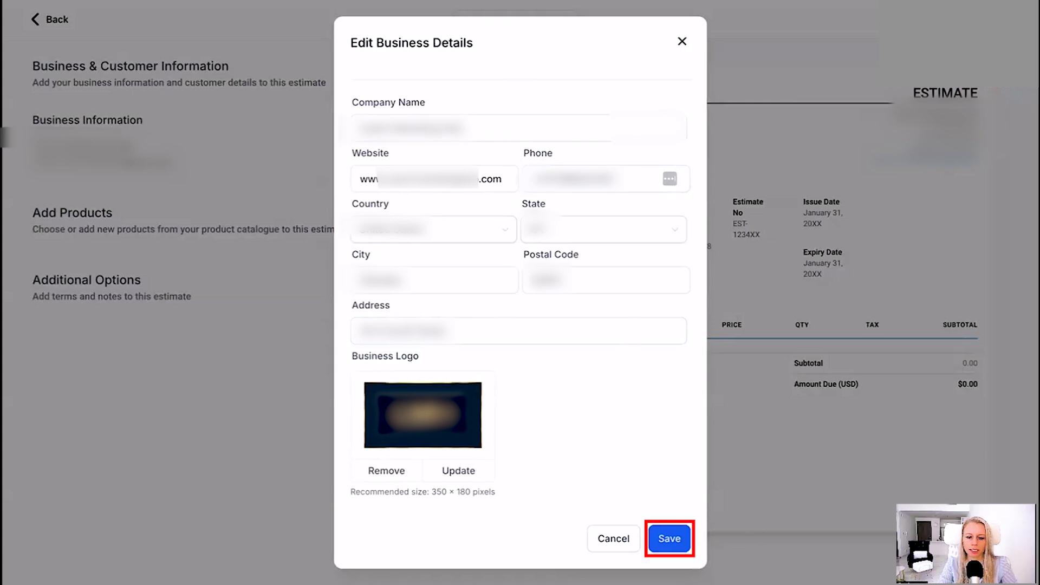
{"action": "left_click", "coordinate": [670, 540]}
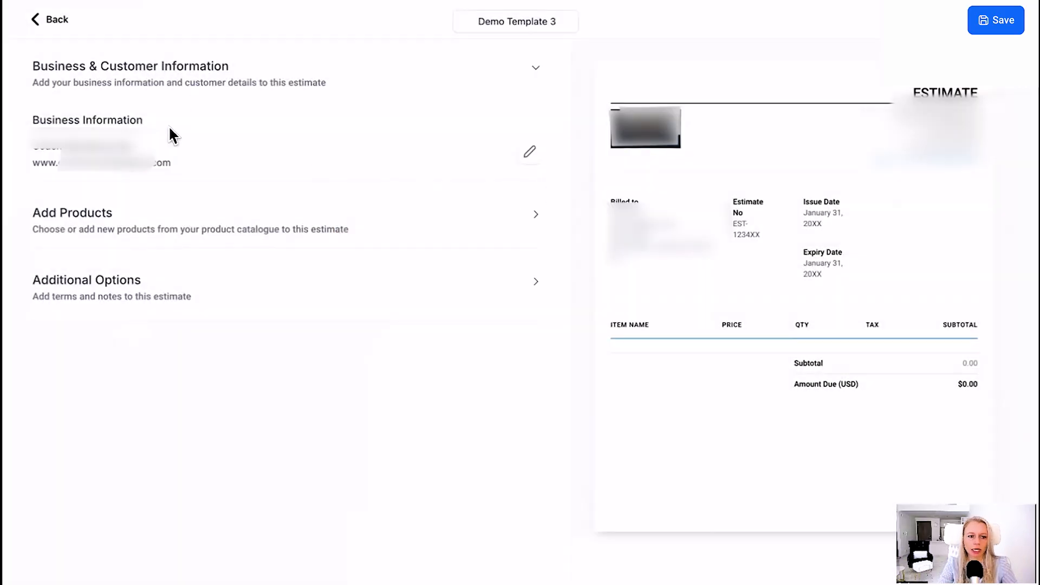
Add Demo Product 2 to the template's products by searching for "de"
{"action": "left_click", "coordinate": [539, 219]}
{"action": "left_click", "coordinate": [300, 295]}
{"action": "left_click", "coordinate": [156, 203]}
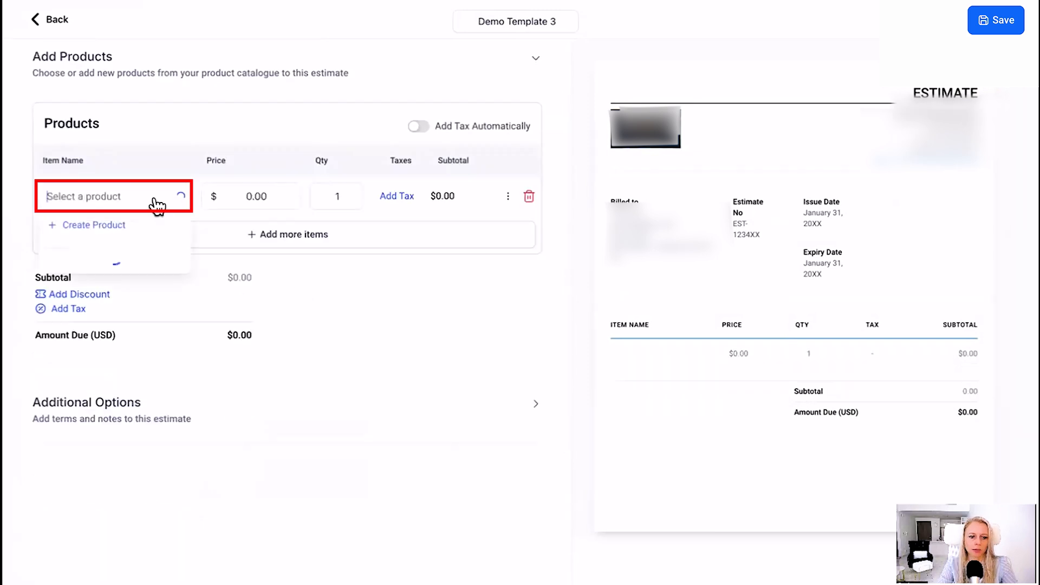
{"action": "type", "text": "de"}
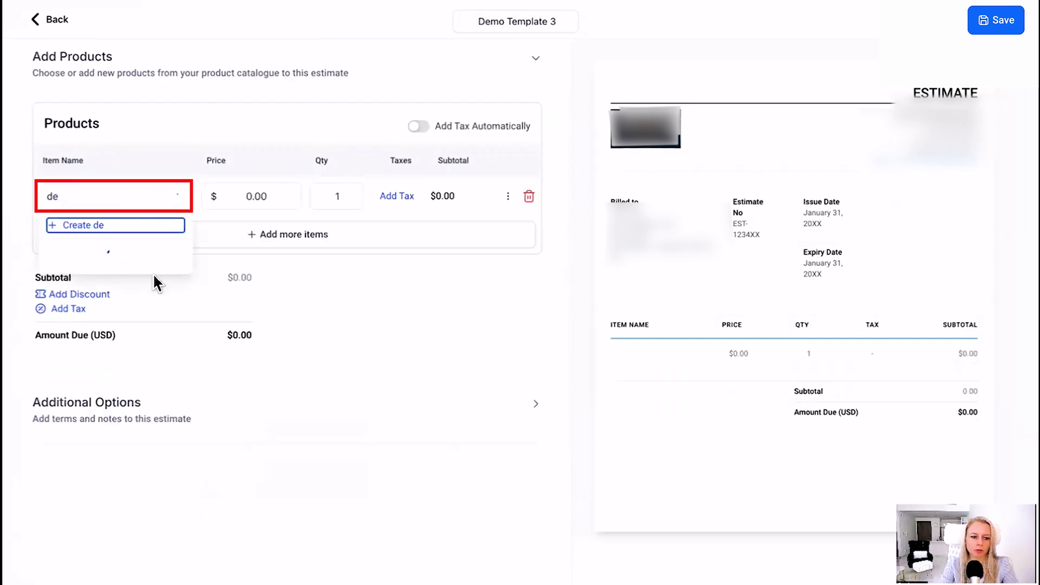
{"action": "left_click", "coordinate": [143, 306]}
Set Demo Product 2's price to $300.00 and its quantity to 2
{"action": "left_click", "coordinate": [218, 199]}
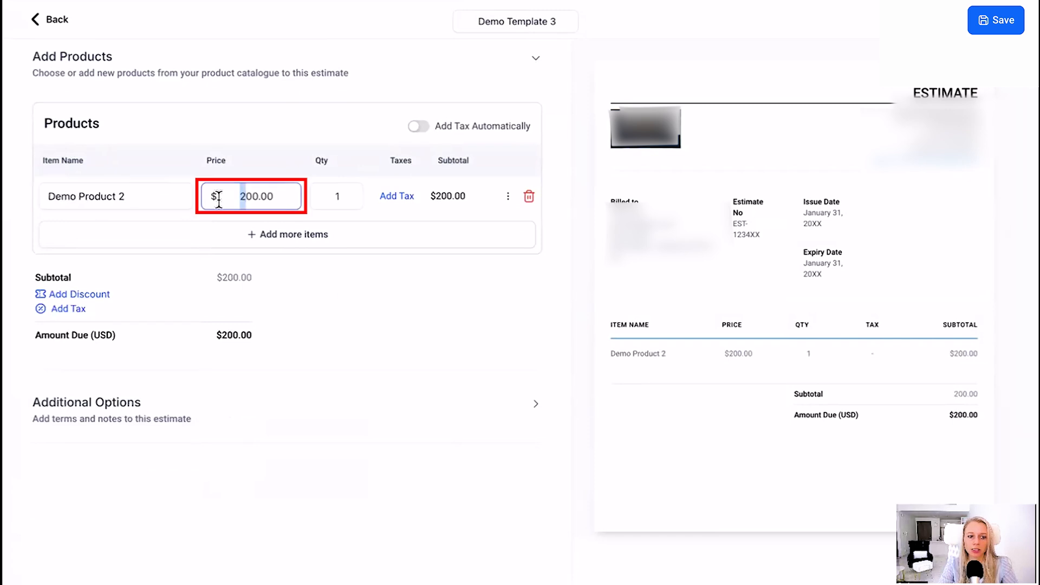
{"action": "key", "text": "BackSpace"}
{"action": "type", "text": "3"}
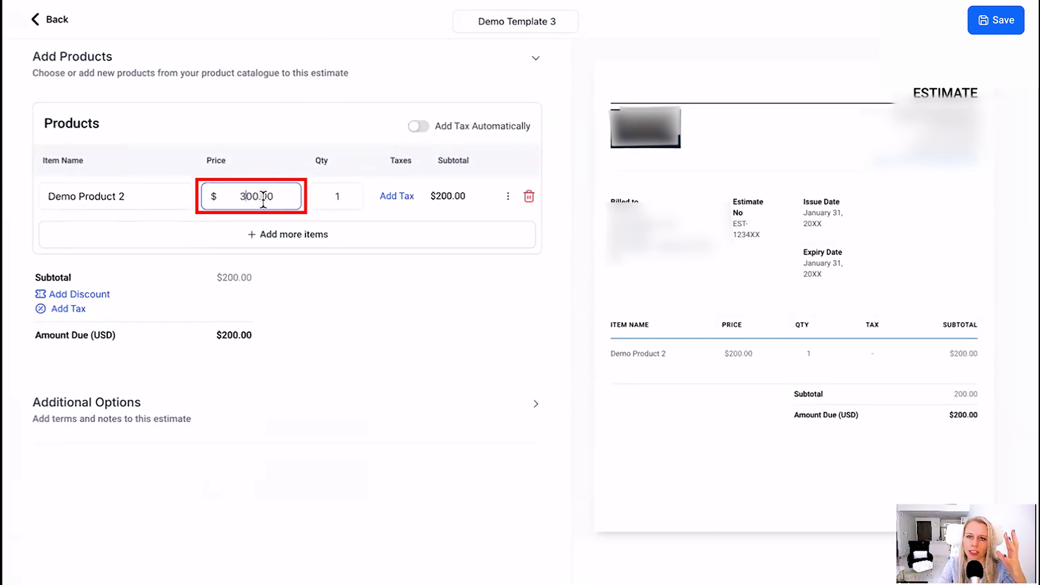
{"action": "left_click", "coordinate": [332, 198]}
{"action": "key", "text": "BackSpace"}
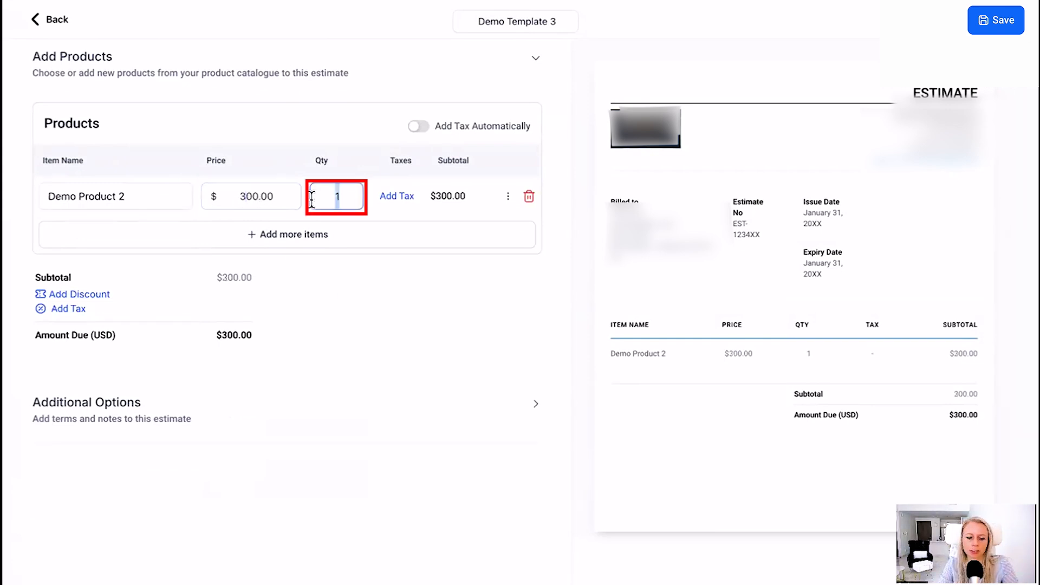
{"action": "type", "text": "2"}
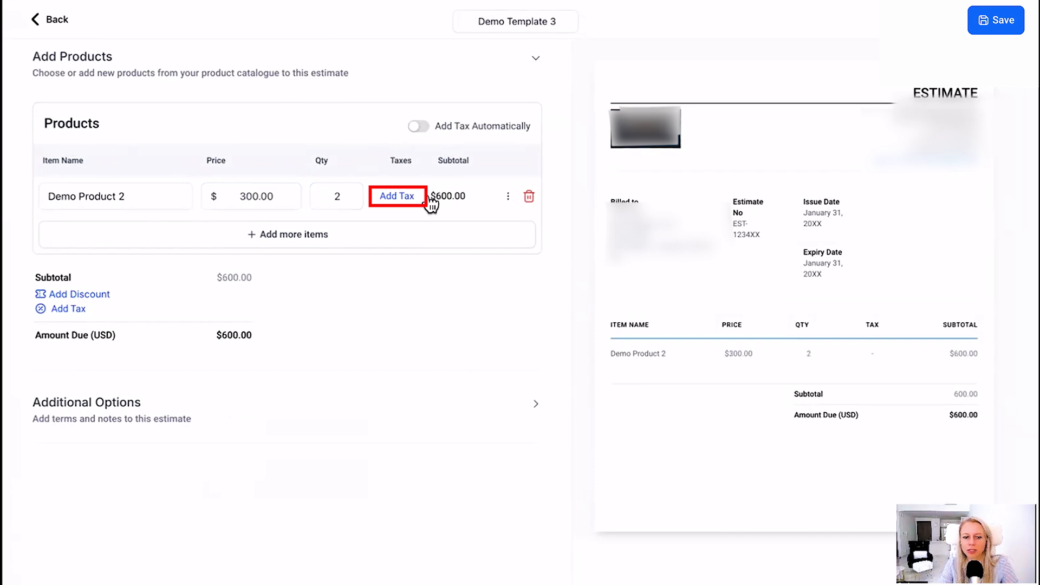
{"action": "left_click", "coordinate": [508, 197]}
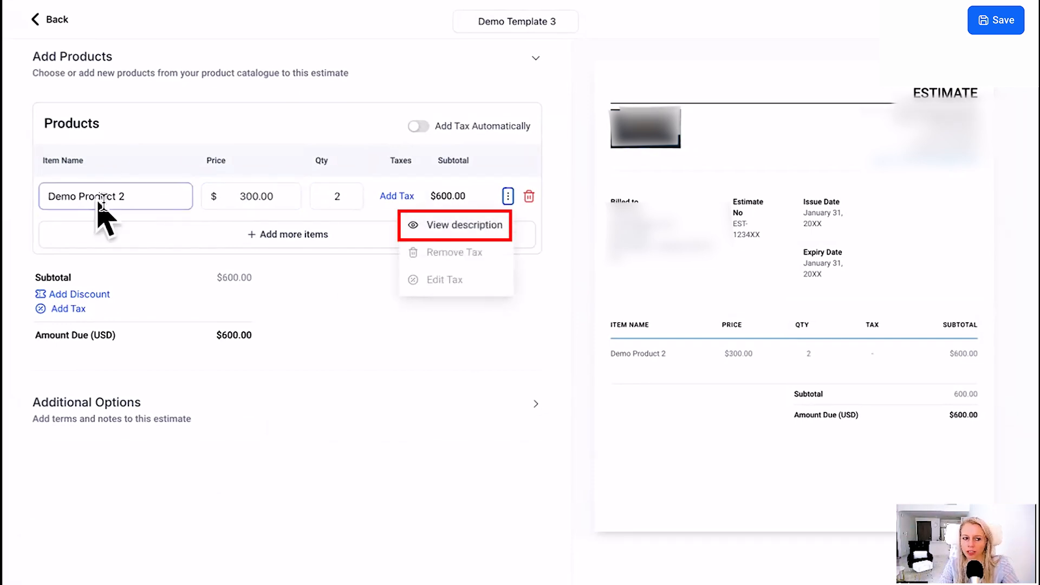
{"action": "left_click", "coordinate": [517, 250]}
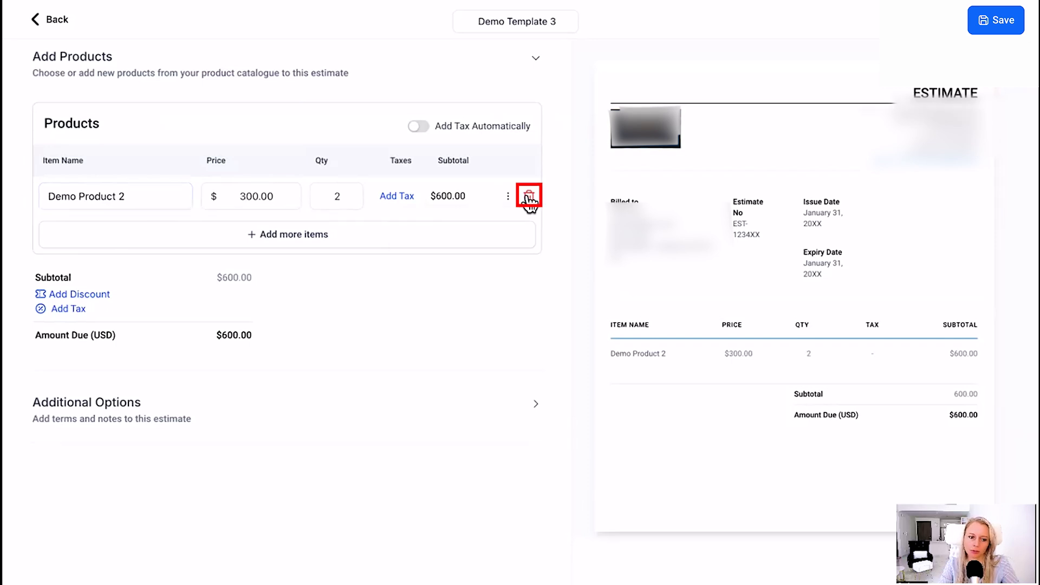
{"action": "scroll", "coordinate": [255, 271], "scroll_direction": "down", "scroll_amount": 1}
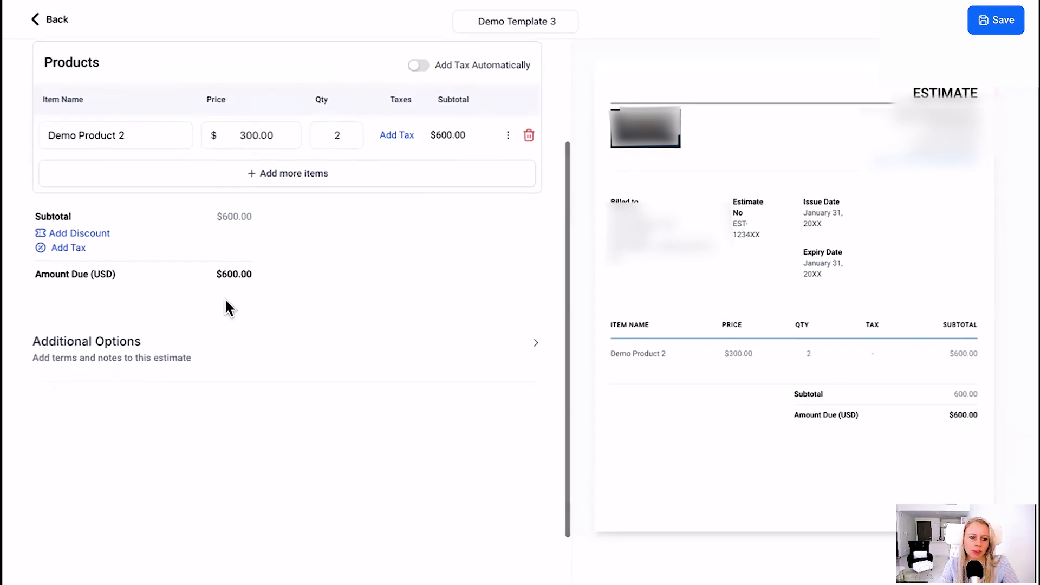
{"action": "scroll", "coordinate": [281, 312], "scroll_direction": "down", "scroll_amount": 1}
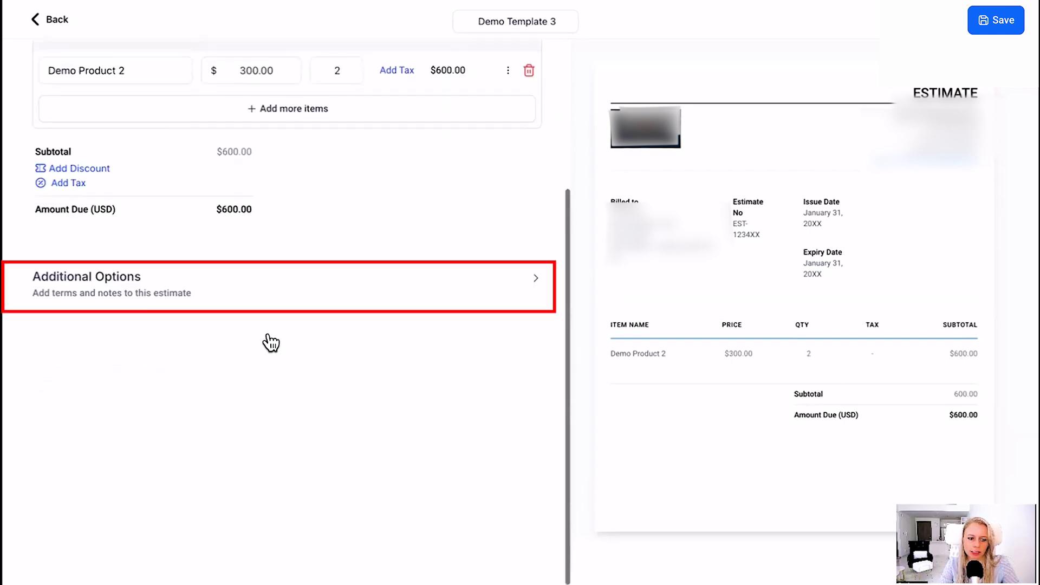
{"action": "left_click", "coordinate": [536, 281]}
{"action": "left_click", "coordinate": [46, 296]}
{"action": "scroll", "coordinate": [455, 316], "scroll_direction": "down", "scroll_amount": 3}
{"action": "left_click", "coordinate": [242, 244]}
{"action": "type", "text": "www."}
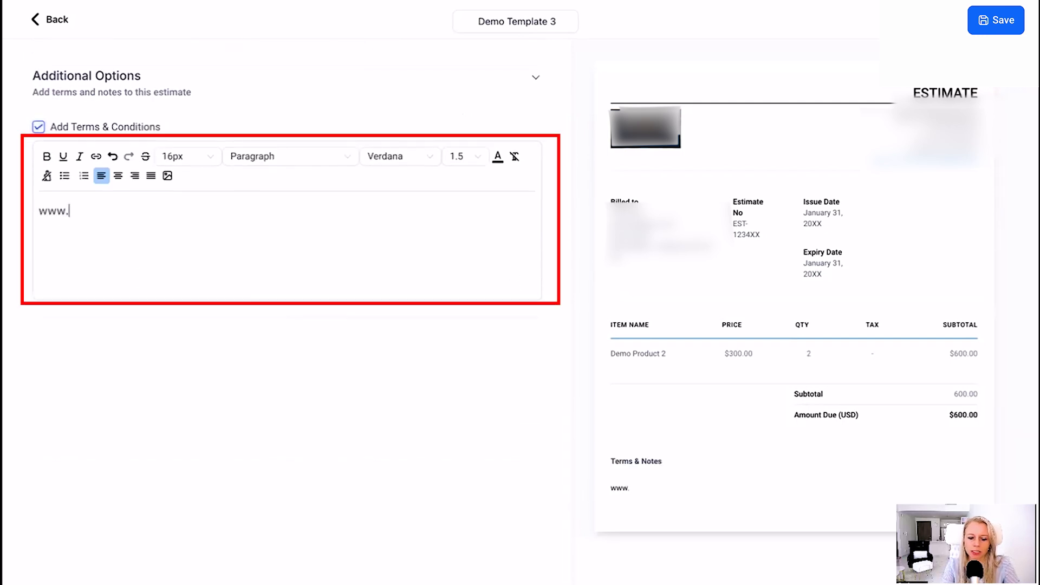
{"action": "type", "text": "terms.com"}
{"action": "key", "text": "ctrl+a"}
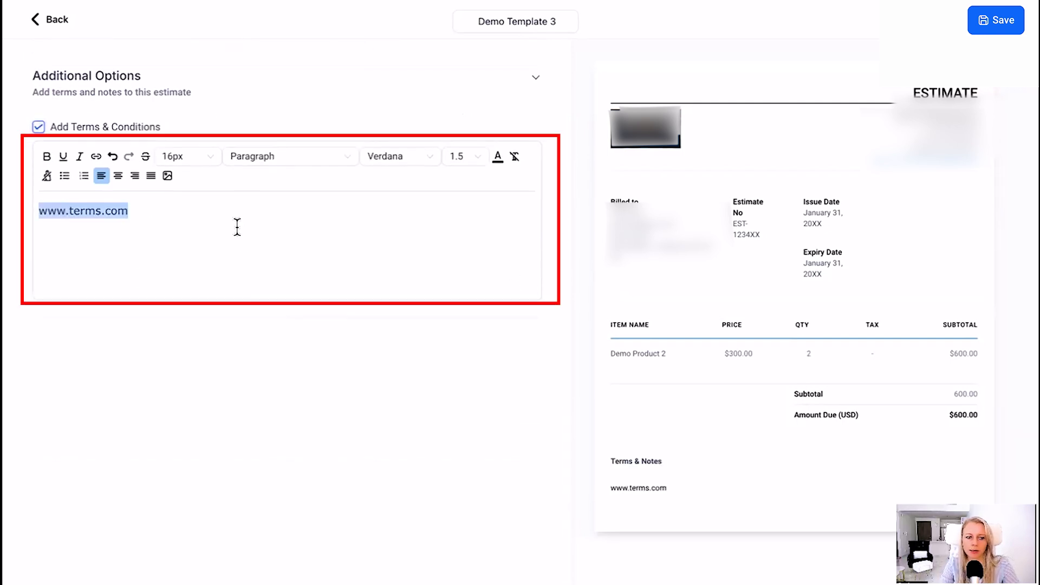
{"action": "left_click_drag", "start_coordinate": [183, 217], "coordinate": [15, 216]}
{"action": "key", "text": "ctrl+c"}
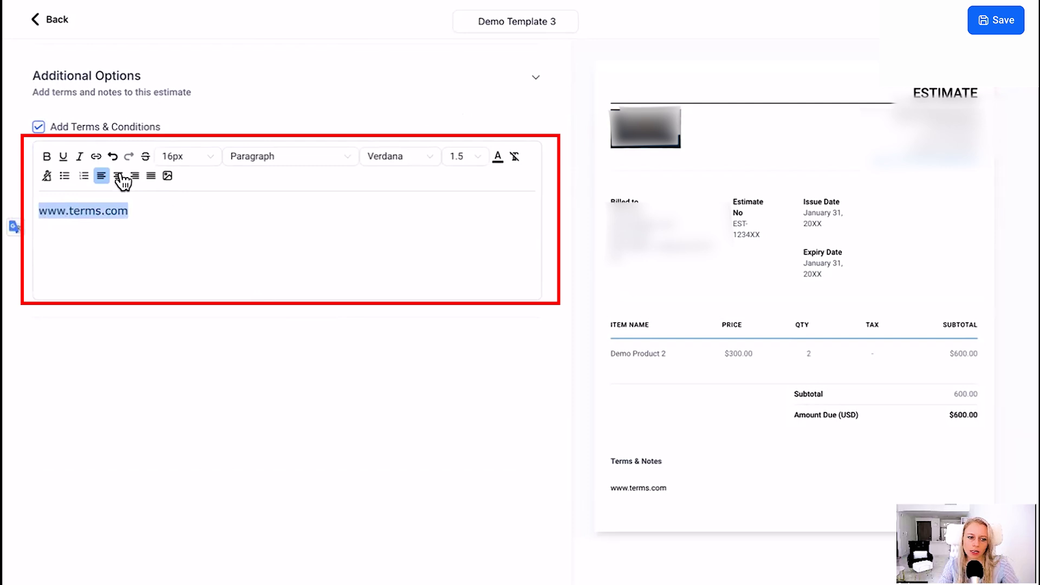
{"action": "left_click", "coordinate": [96, 157]}
{"action": "key", "text": "ctrl+v"}
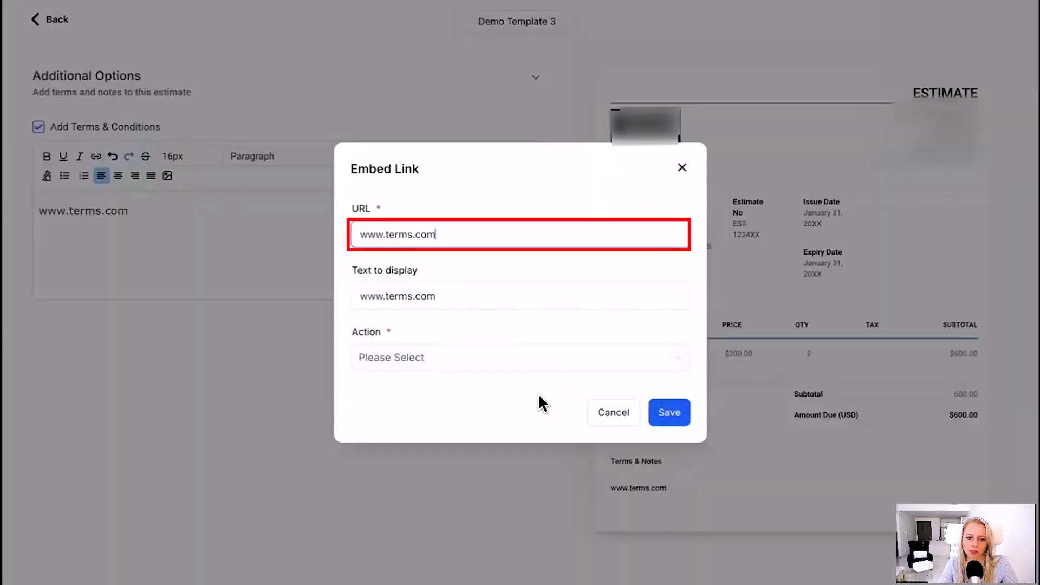
{"action": "left_click", "coordinate": [529, 360]}
{"action": "left_click", "coordinate": [504, 416]}
{"action": "left_click", "coordinate": [670, 412]}
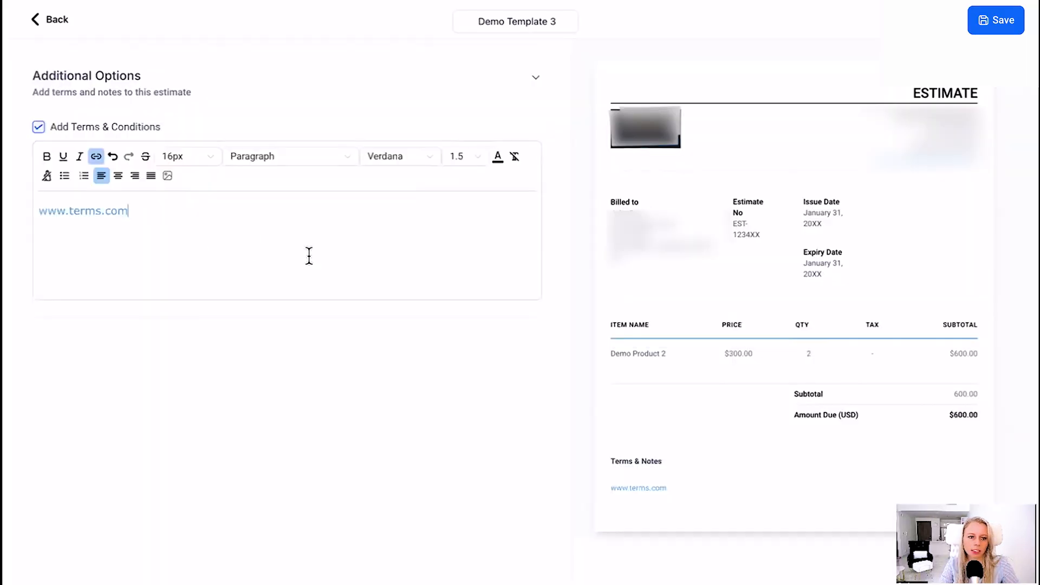
{"action": "scroll", "coordinate": [362, 258], "scroll_direction": "up", "scroll_amount": 8}
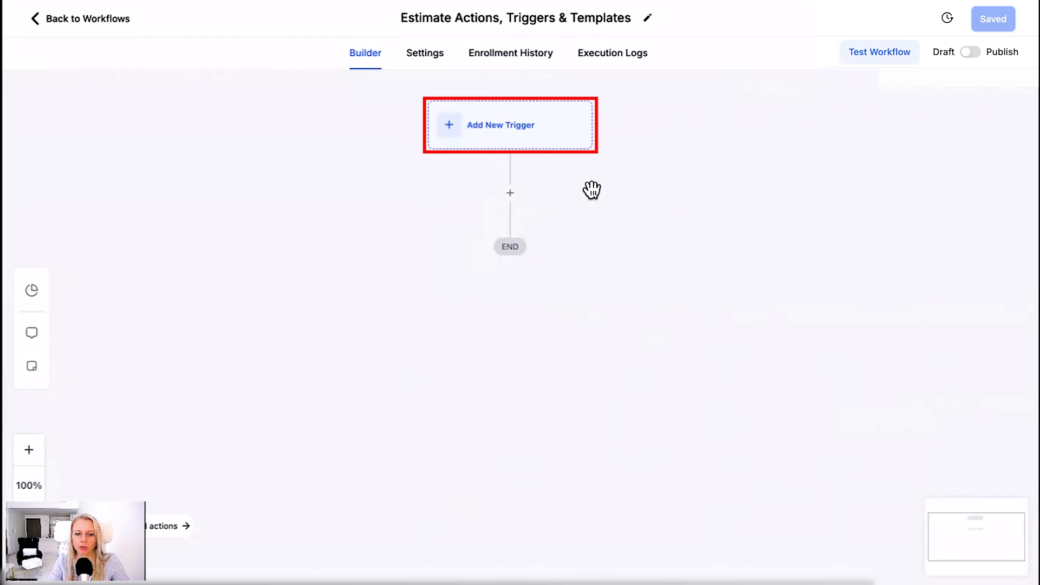
Add an Estimates trigger to the "Estimate Actions, Triggers & Templates" workflow
{"action": "left_click", "coordinate": [504, 135]}
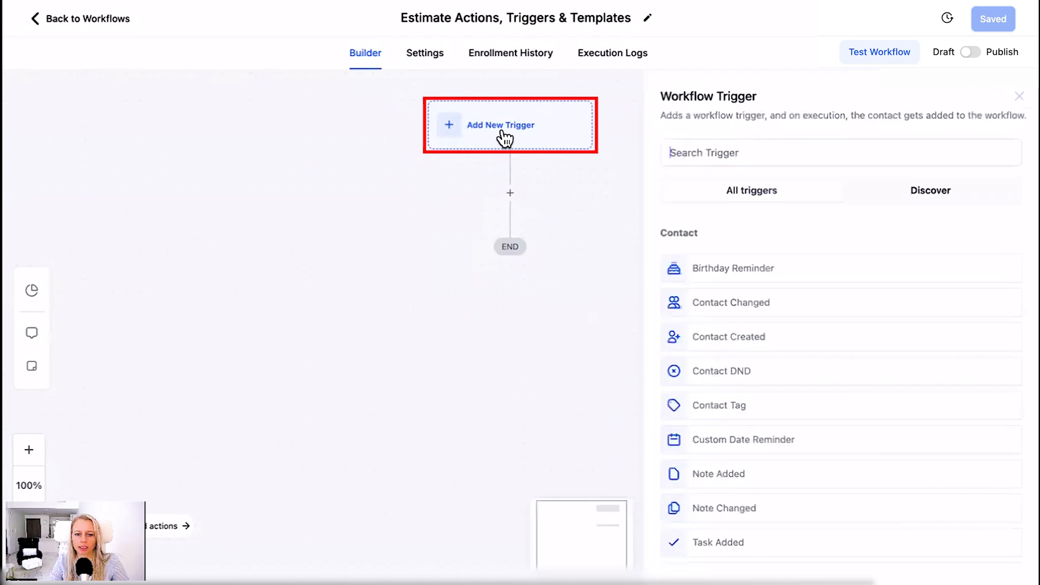
{"action": "type", "text": "est"}
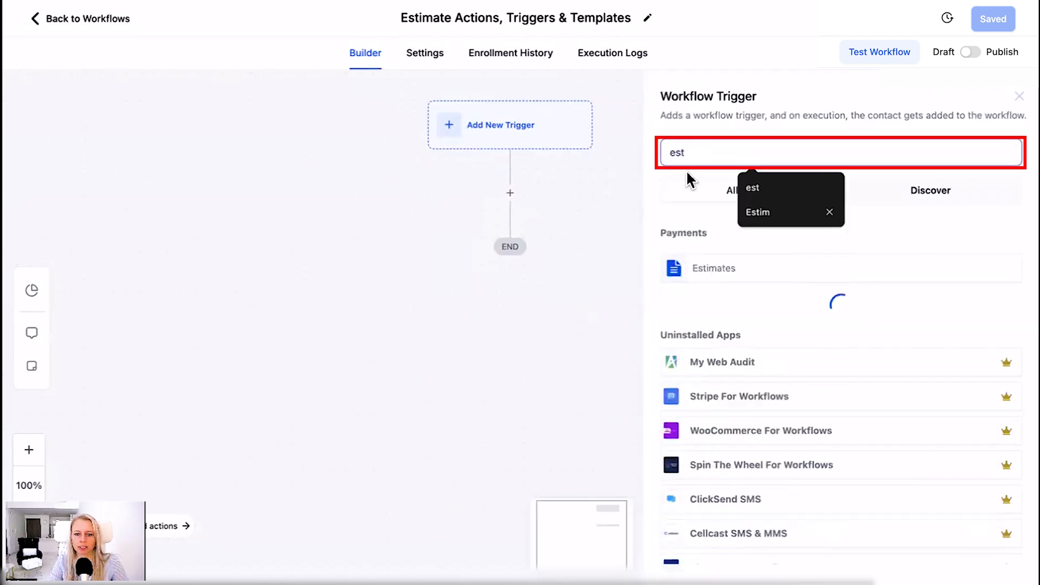
{"action": "left_click", "coordinate": [710, 271]}
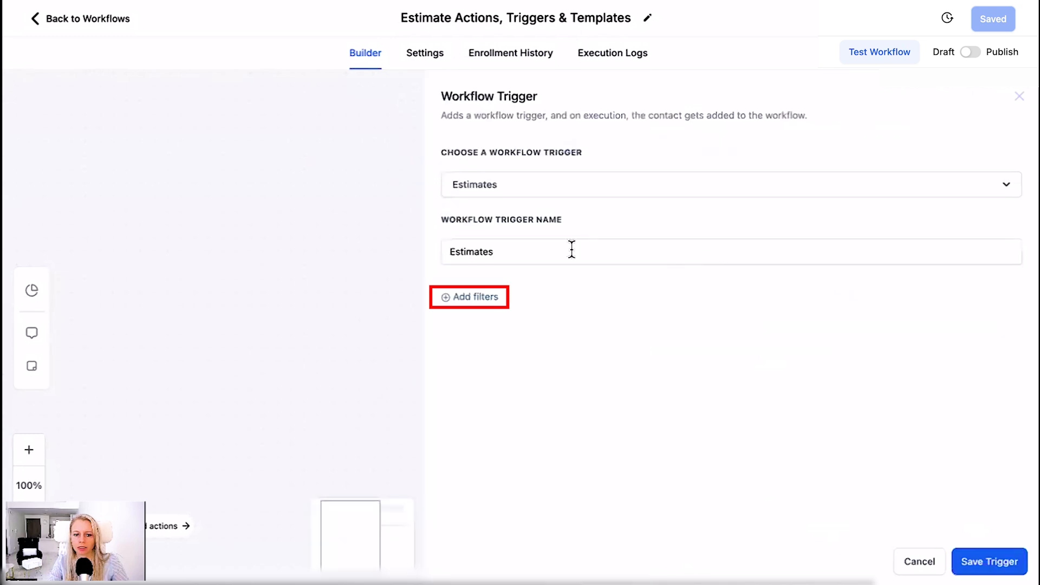
Filter the trigger to Estimate Value equals to 1000 and name it "Estimates: Equals 1000"
{"action": "left_click", "coordinate": [487, 303]}
{"action": "left_click", "coordinate": [594, 317]}
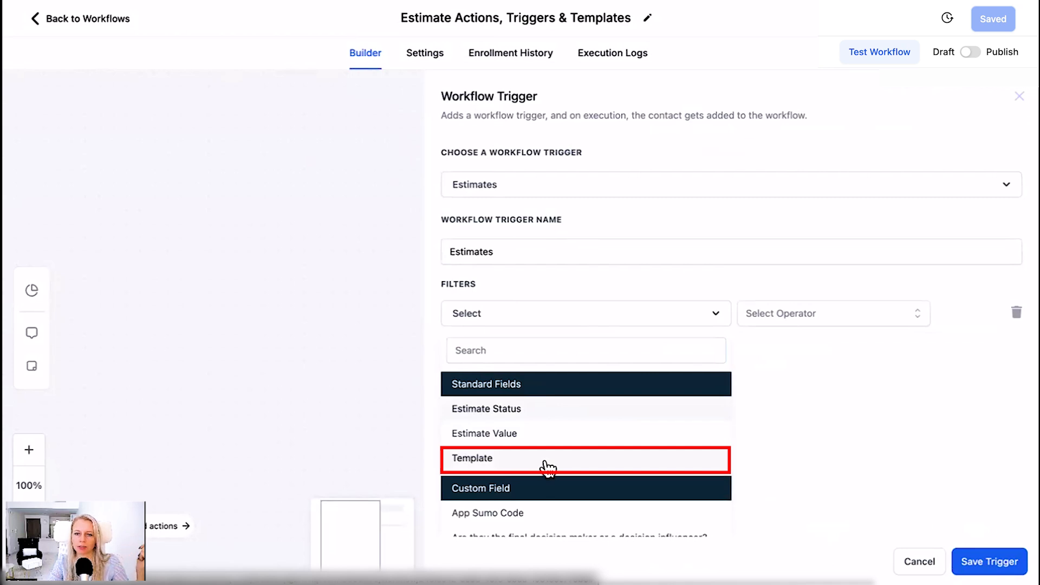
{"action": "left_click", "coordinate": [504, 433]}
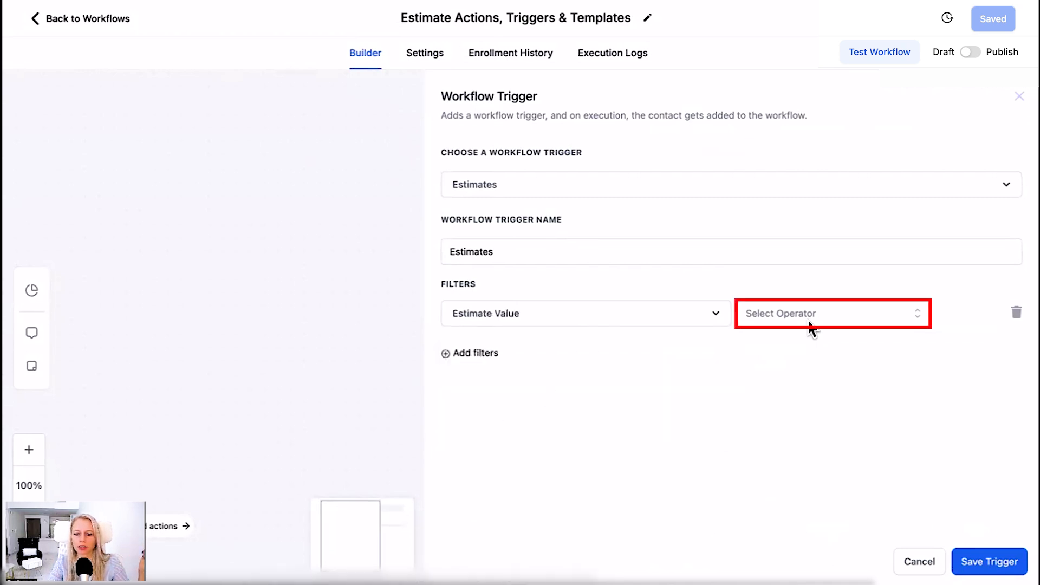
{"action": "left_click", "coordinate": [811, 325]}
{"action": "left_click", "coordinate": [745, 353]}
{"action": "left_click", "coordinate": [889, 313]}
{"action": "type", "text": "1"}
{"action": "left_click", "coordinate": [623, 257]}
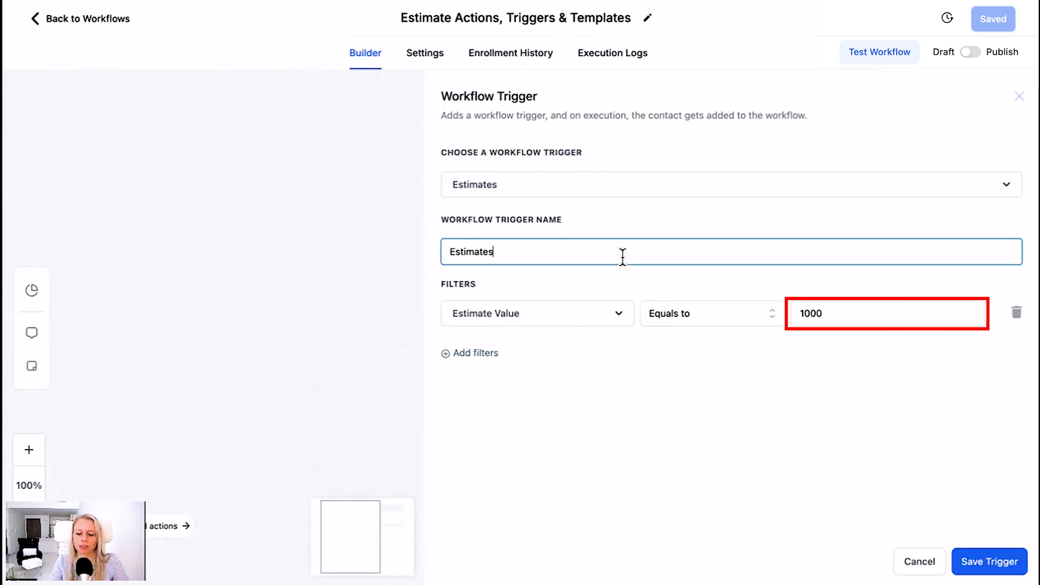
{"action": "type", "text": "Equals 1000"}
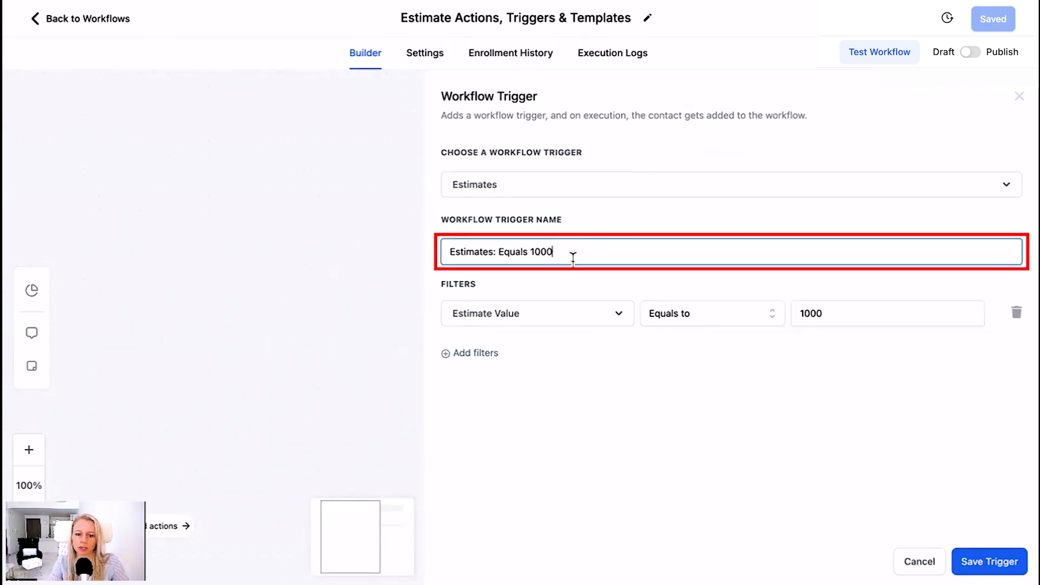
Add a second filter requiring that Template is Demo Template 3, and save the trigger
{"action": "left_click", "coordinate": [475, 355]}
{"action": "left_click", "coordinate": [613, 360]}
{"action": "left_click", "coordinate": [637, 443]}
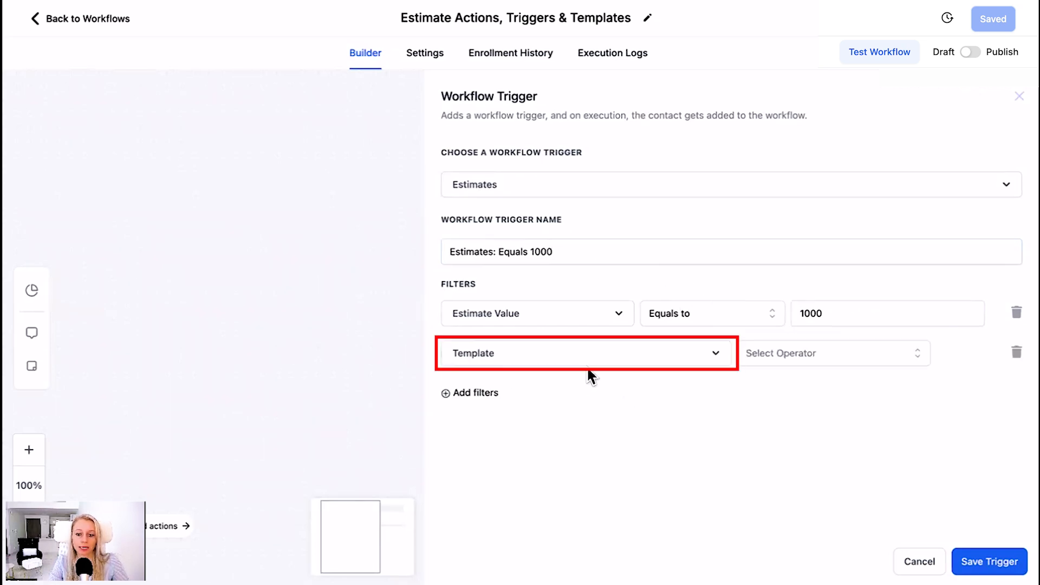
{"action": "left_click", "coordinate": [787, 363]}
{"action": "left_click", "coordinate": [755, 393]}
{"action": "left_click", "coordinate": [818, 357]}
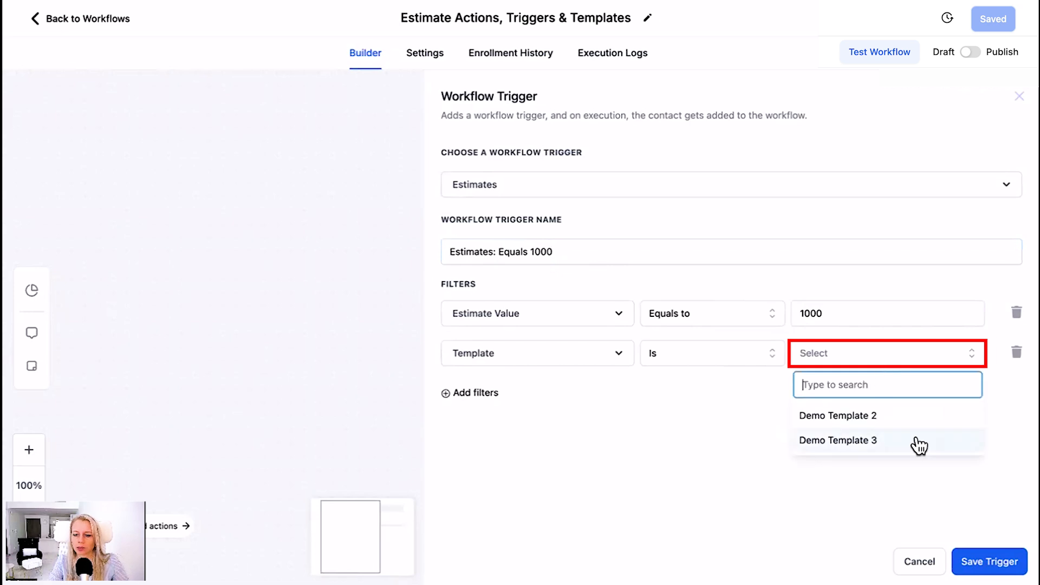
{"action": "left_click", "coordinate": [920, 445]}
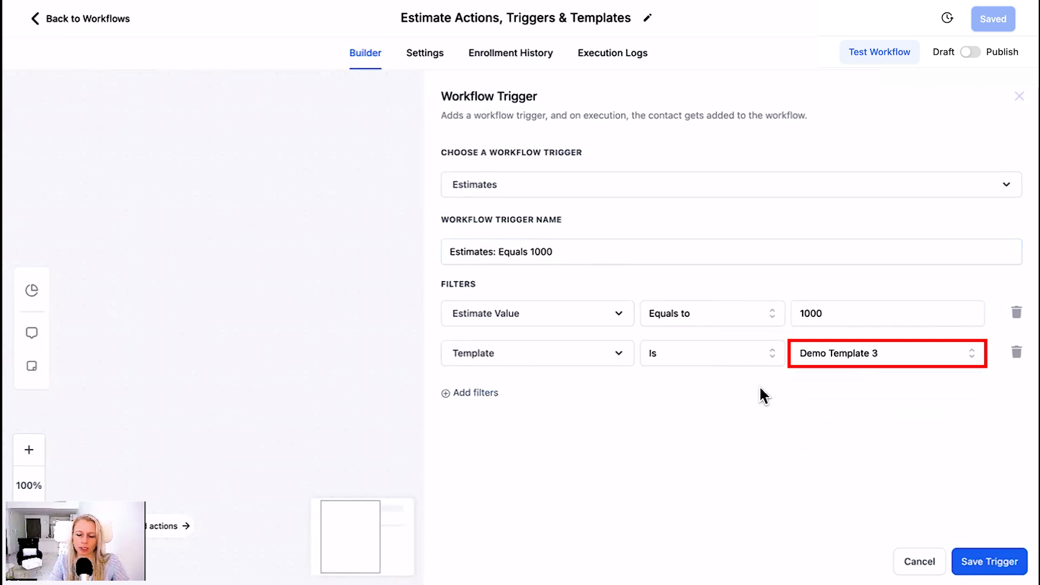
{"action": "left_click", "coordinate": [983, 561]}
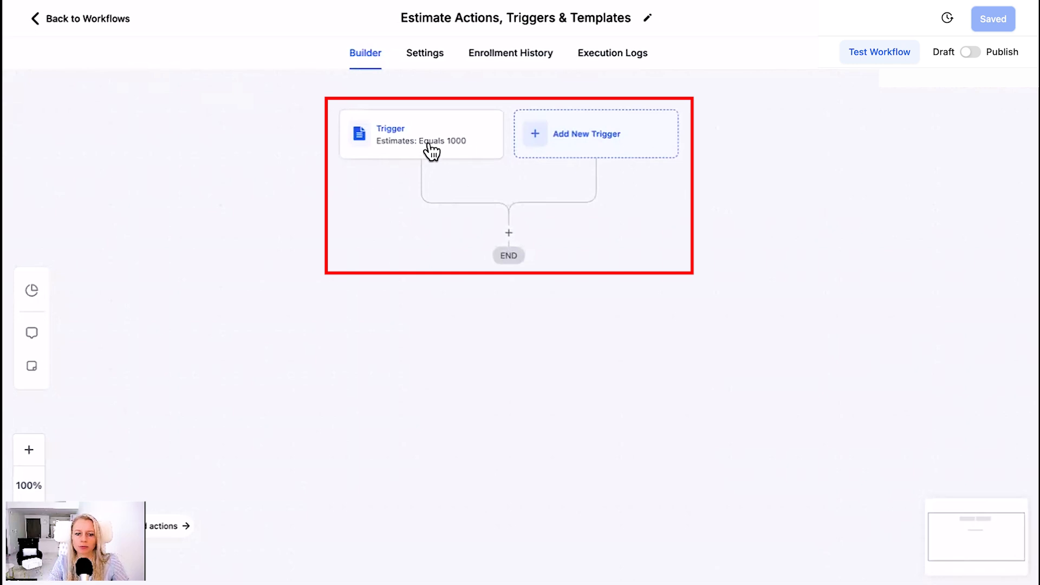
Add an If / Else action below the trigger, using the Build Your Own scenario recipe
{"action": "left_click_drag", "start_coordinate": [705, 246], "coordinate": [714, 237]}
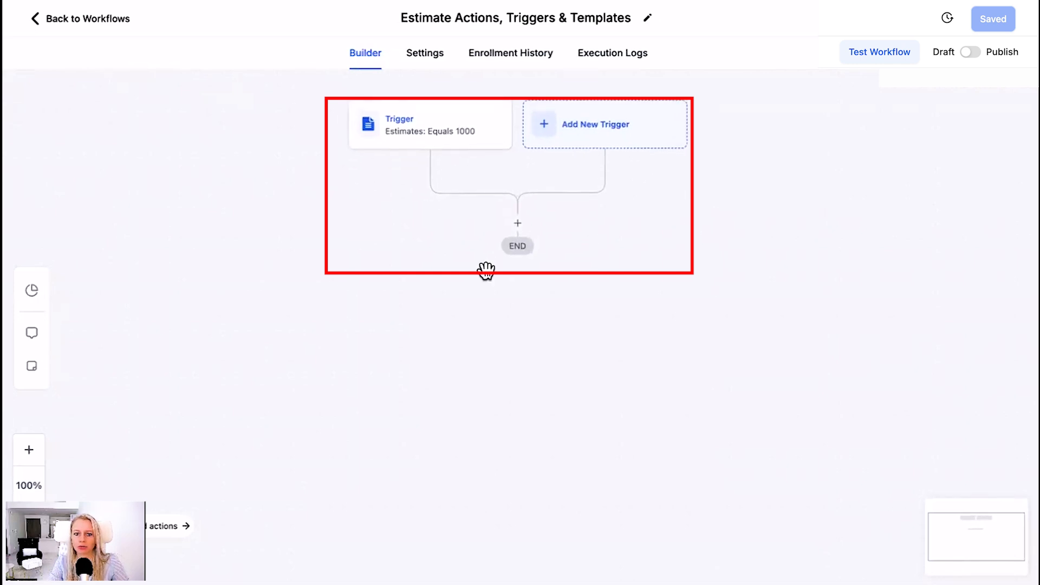
{"action": "left_click", "coordinate": [518, 224]}
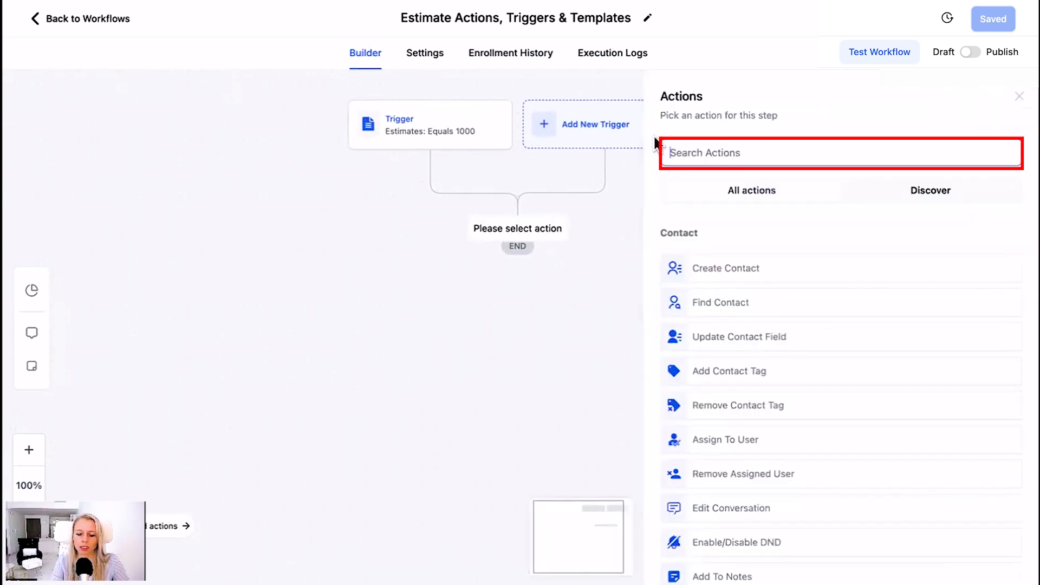
{"action": "type", "text": "if"}
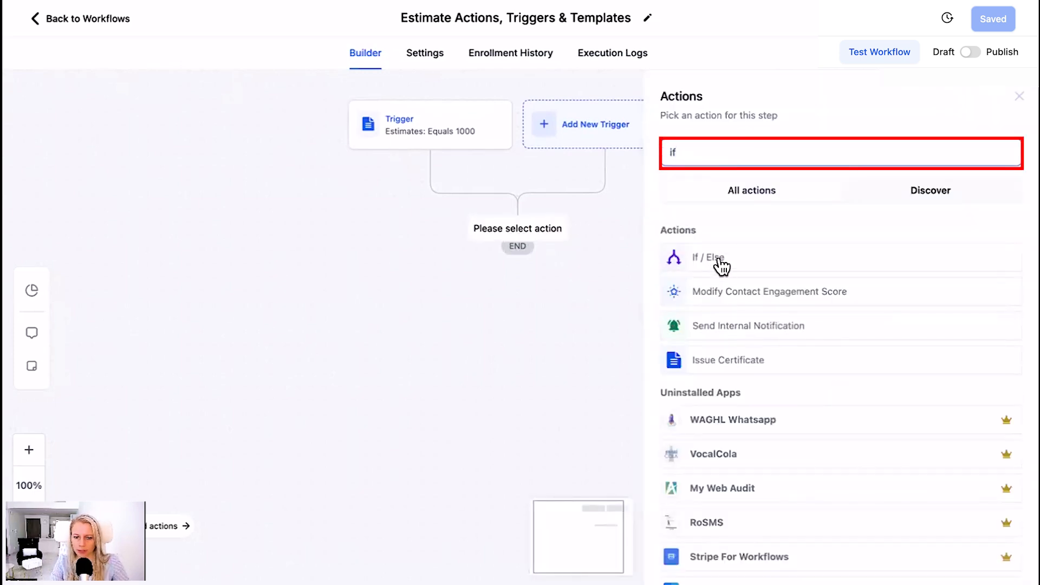
{"action": "left_click", "coordinate": [721, 260]}
{"action": "left_click", "coordinate": [608, 217]}
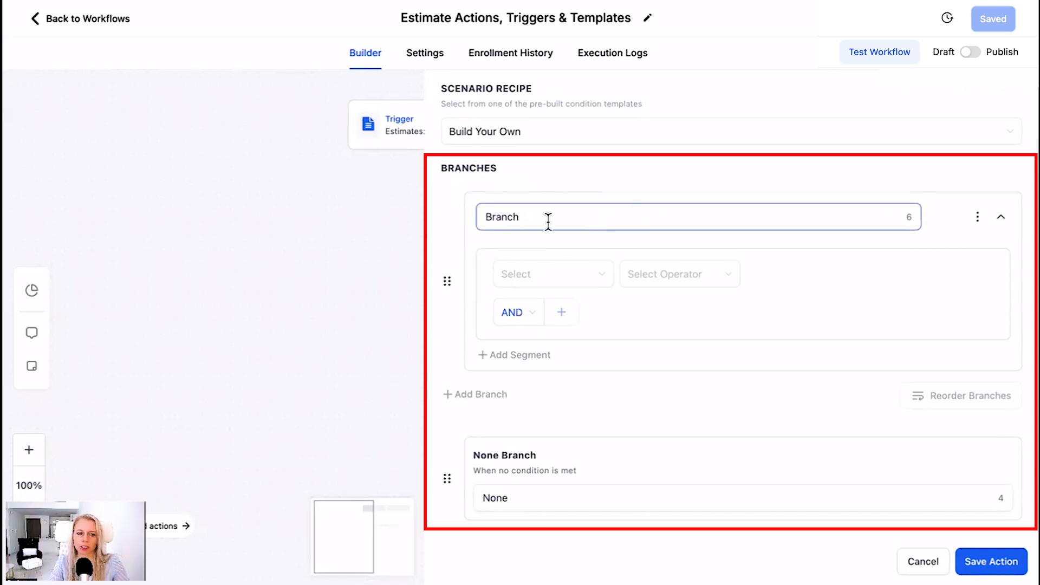
Set the first branch's condition to estimate Status Is Sent and name the branch "Sent"
{"action": "left_click", "coordinate": [546, 275]}
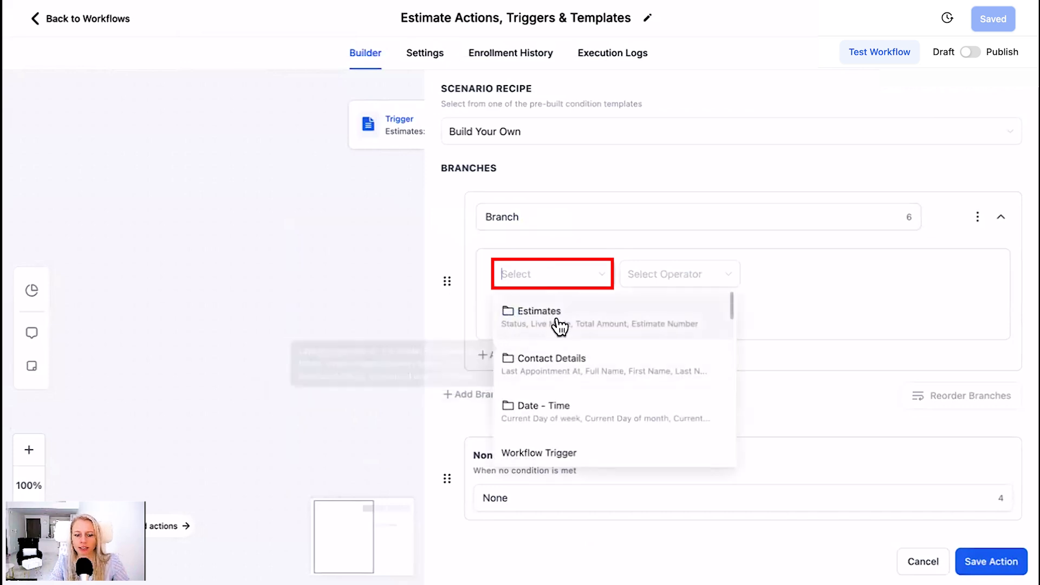
{"action": "left_click", "coordinate": [560, 325]}
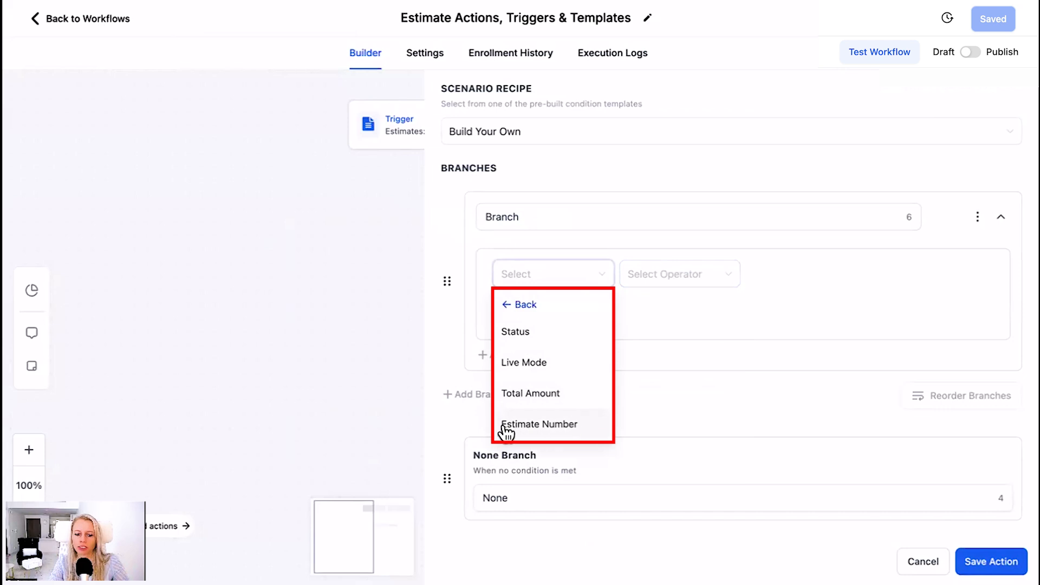
{"action": "left_click", "coordinate": [529, 333]}
{"action": "left_click", "coordinate": [680, 274]}
{"action": "left_click", "coordinate": [680, 306]}
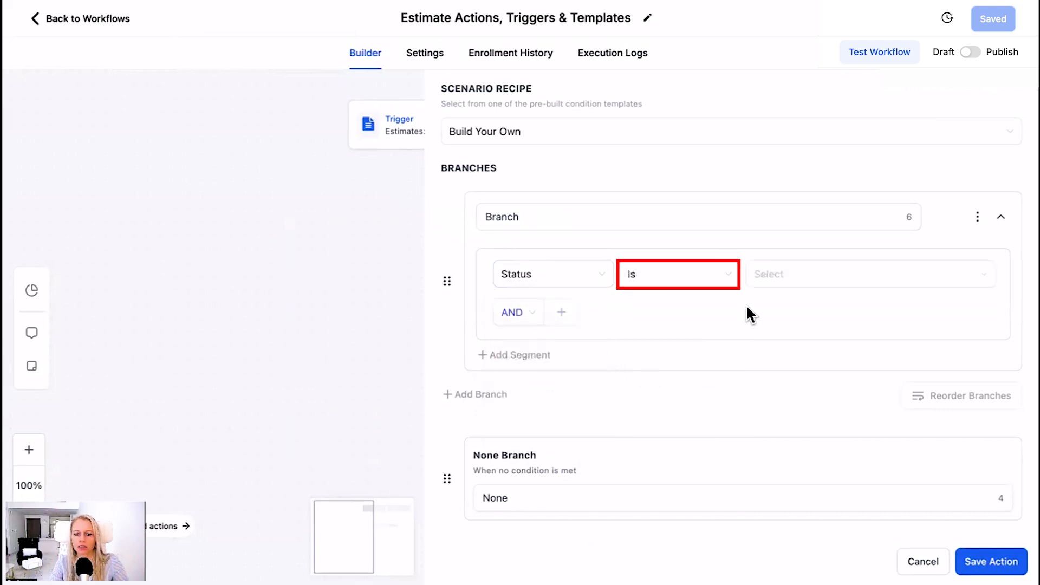
{"action": "left_click", "coordinate": [821, 277]}
{"action": "left_click", "coordinate": [885, 306]}
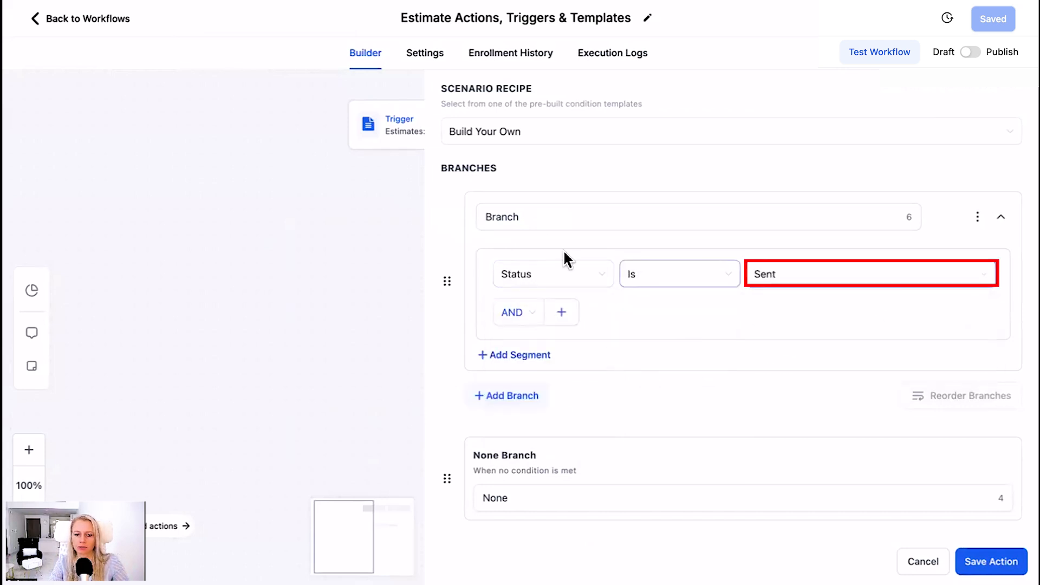
{"action": "double_click", "coordinate": [533, 215]}
{"action": "type", "text": "Sent"}
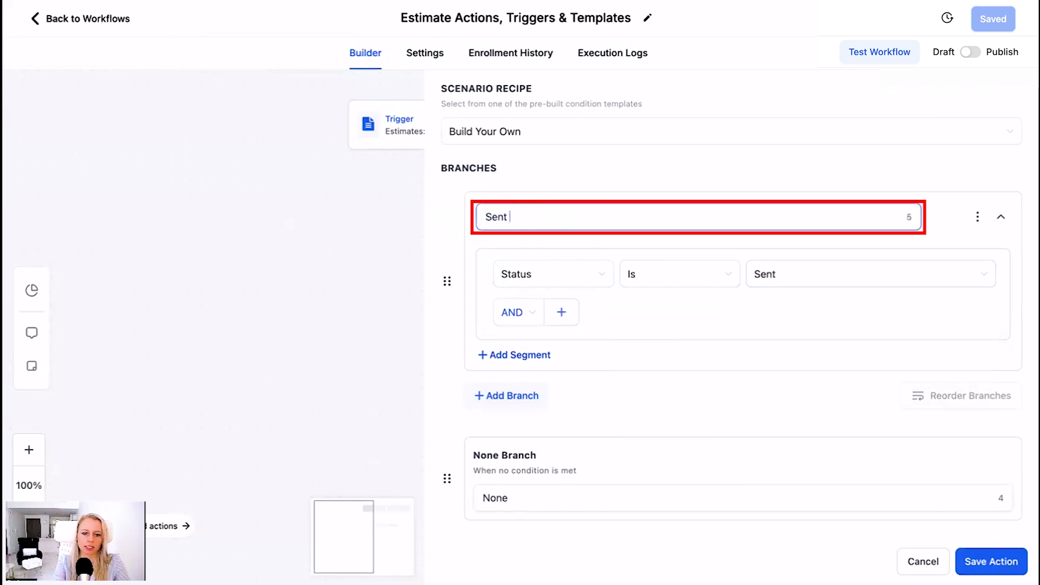
Add a second branch with the condition estimate Status Is Accepted and name it "Accepted"
{"action": "left_click", "coordinate": [535, 396]}
{"action": "scroll", "coordinate": [574, 303], "scroll_direction": "down", "scroll_amount": 3}
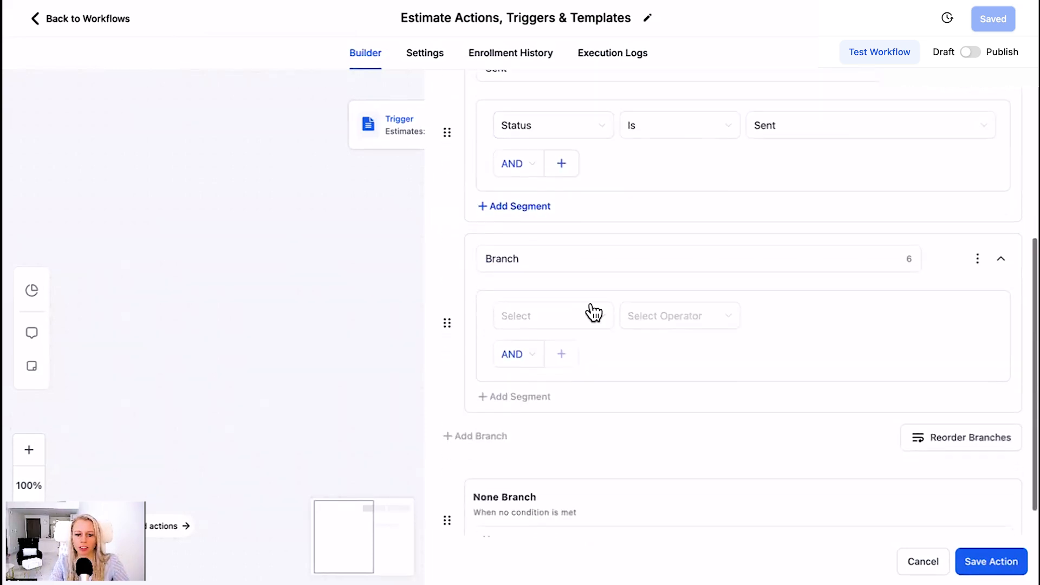
{"action": "left_click", "coordinate": [594, 313]}
{"action": "left_click", "coordinate": [567, 367]}
{"action": "left_click", "coordinate": [673, 324]}
{"action": "left_click", "coordinate": [683, 339]}
{"action": "left_click", "coordinate": [845, 310]}
{"action": "left_click", "coordinate": [855, 364]}
{"action": "double_click", "coordinate": [583, 253]}
{"action": "type", "text": "Ac"}
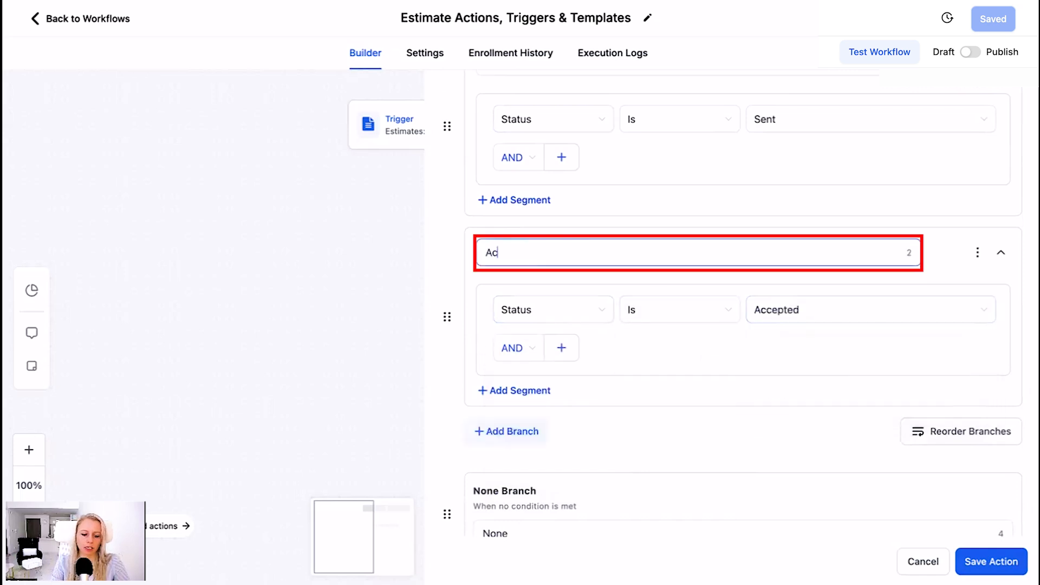
Add a third branch with the condition estimate Status Is Declined
{"action": "scroll", "coordinate": [588, 369], "scroll_direction": "down", "scroll_amount": 1}
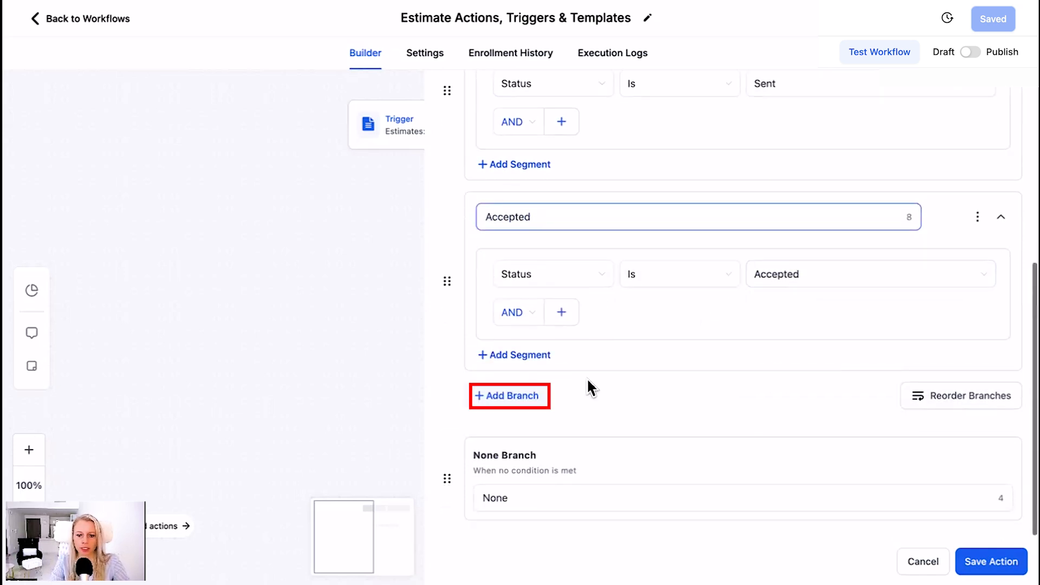
{"action": "left_click", "coordinate": [519, 398]}
{"action": "scroll", "coordinate": [551, 379], "scroll_direction": "down", "scroll_amount": 3}
{"action": "left_click", "coordinate": [551, 305]}
{"action": "left_click", "coordinate": [549, 358]}
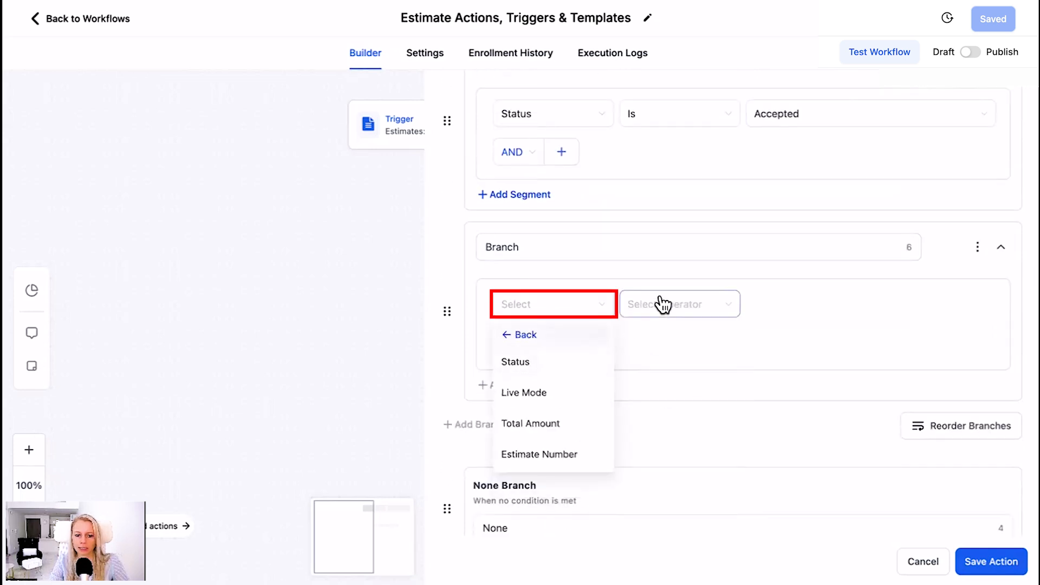
{"action": "left_click", "coordinate": [560, 365]}
{"action": "left_click", "coordinate": [697, 304]}
{"action": "left_click", "coordinate": [678, 330]}
{"action": "left_click", "coordinate": [815, 314]}
{"action": "left_click", "coordinate": [847, 379]}
Name the third branch "Declined" and save the If / Else action
{"action": "double_click", "coordinate": [539, 251]}
{"action": "type", "text": "Declined"}
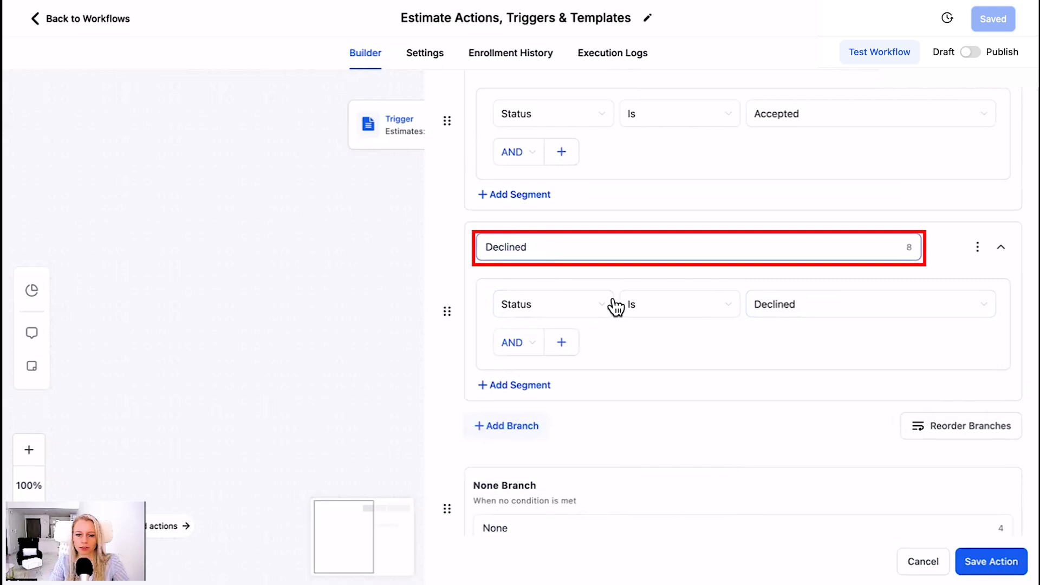
{"action": "scroll", "coordinate": [616, 308], "scroll_direction": "down", "scroll_amount": 1}
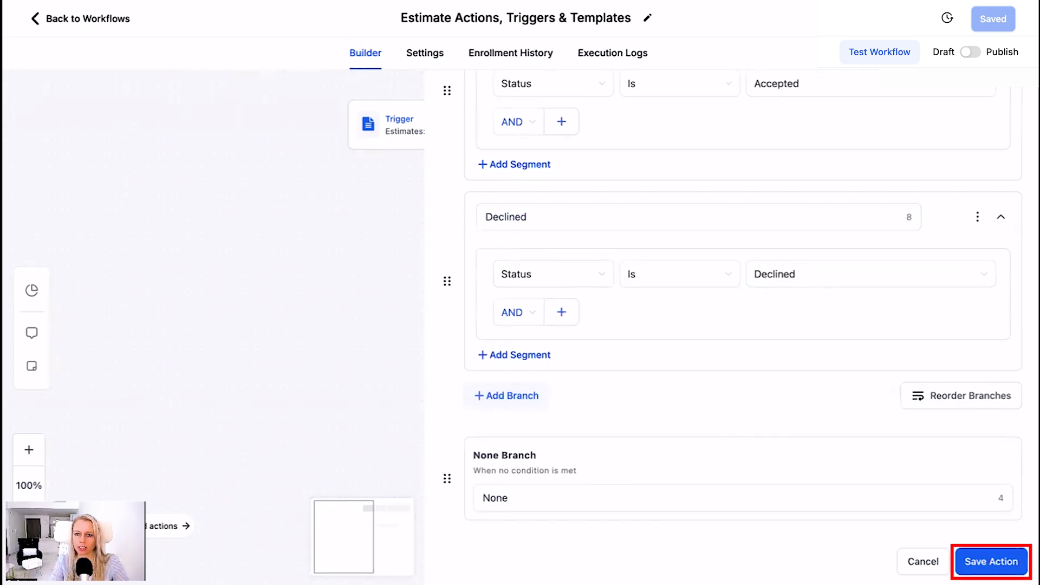
{"action": "left_click", "coordinate": [992, 562]}
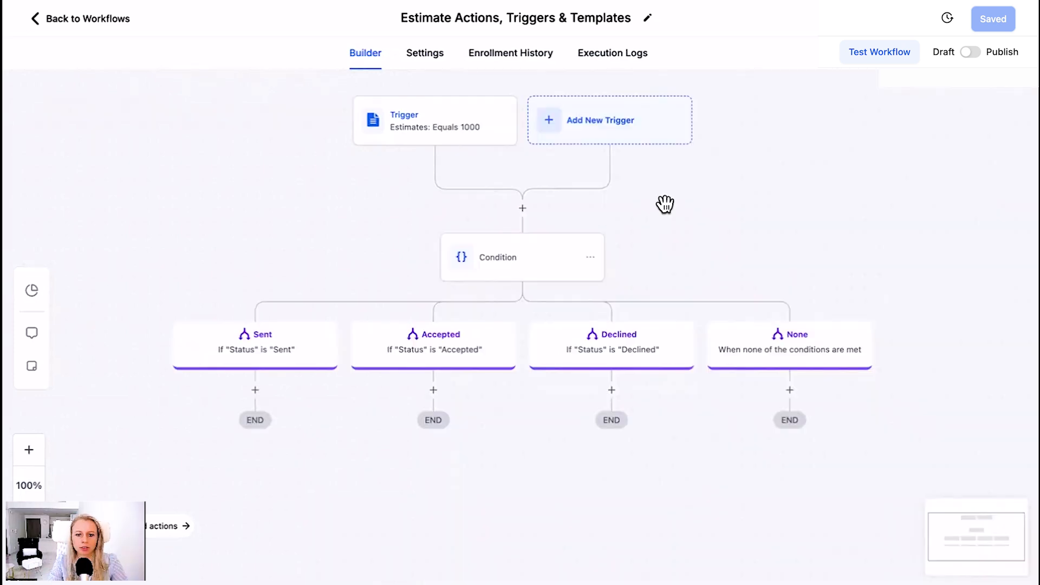
Add an Email action to the Accepted branch
{"action": "left_click_drag", "start_coordinate": [670, 227], "coordinate": [665, 215]}
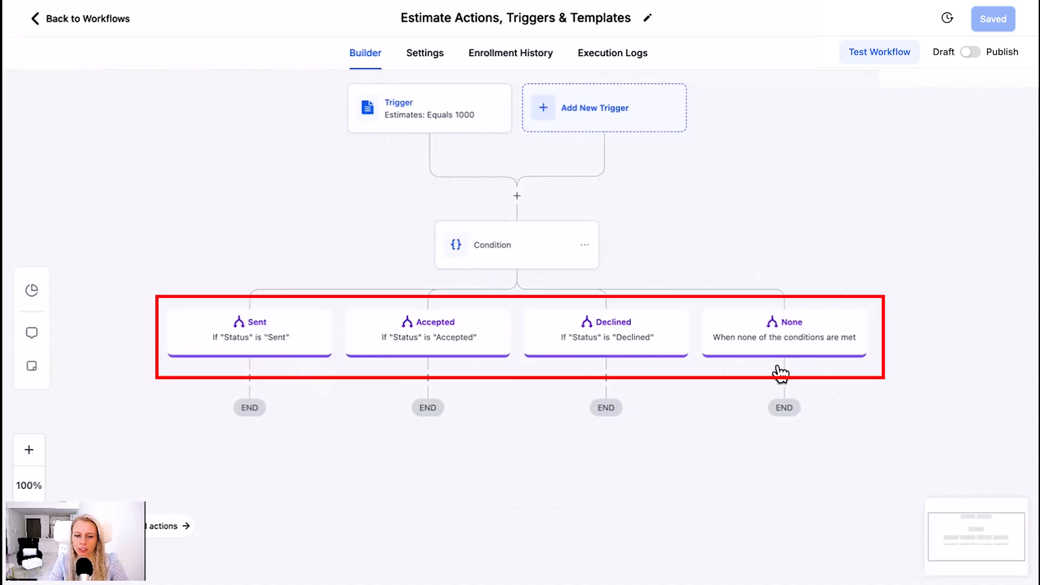
{"action": "mouse_move", "coordinate": [878, 383]}
{"action": "left_mouse_down"}
{"action": "mouse_move", "coordinate": [899, 363]}
{"action": "mouse_move", "coordinate": [841, 383]}
{"action": "mouse_move", "coordinate": [874, 386]}
{"action": "left_mouse_up"}
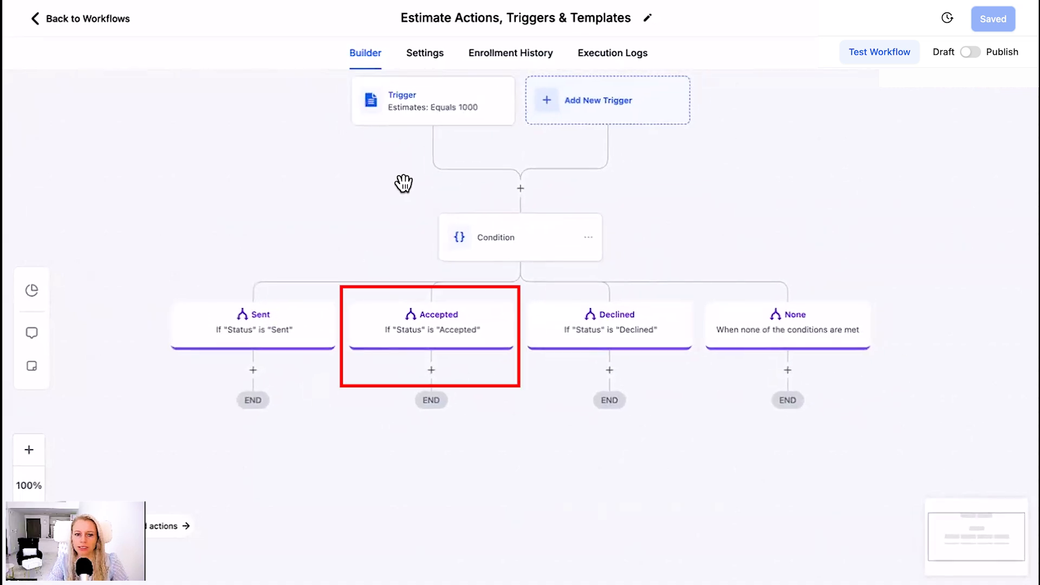
{"action": "left_click", "coordinate": [432, 371]}
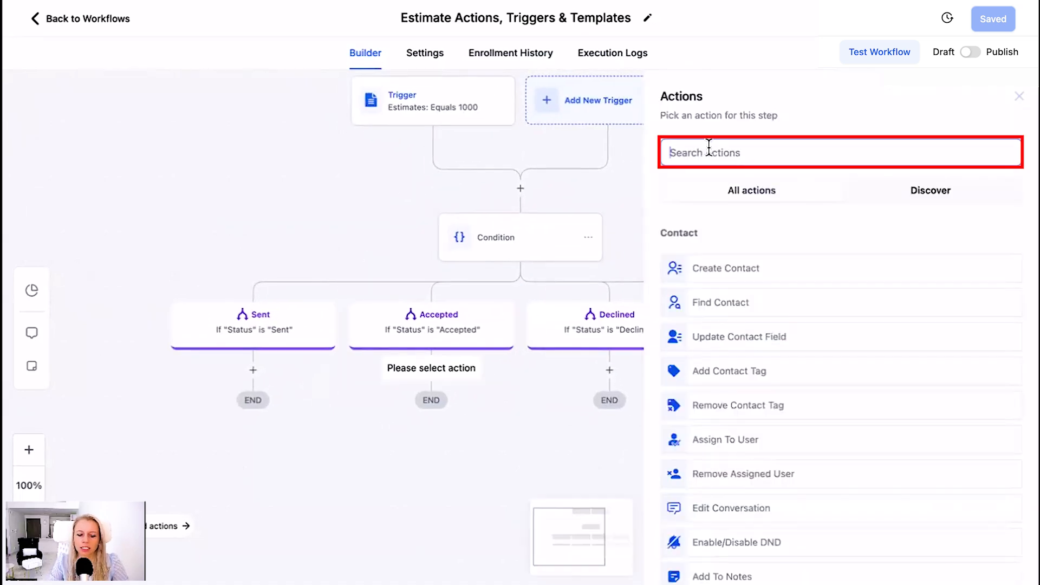
{"action": "type", "text": "Email"}
{"action": "left_click", "coordinate": [723, 259]}
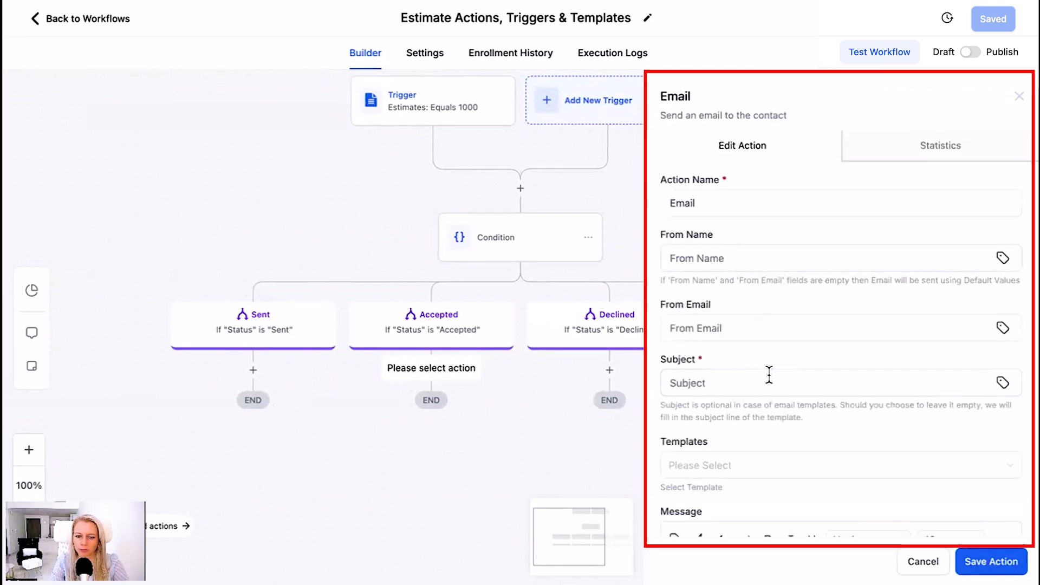
Set the email subject to "Thanks for accepting" and name the action "Email: Thanks for accepting"
{"action": "scroll", "coordinate": [768, 374], "scroll_direction": "down", "scroll_amount": 2}
{"action": "left_click", "coordinate": [710, 313]}
{"action": "type", "text": "Thanks for accepting"}
{"action": "left_click", "coordinate": [715, 137]}
{"action": "type", "text": ":"}
{"action": "type", "text": "Thanks for accepting"}
Enter the message "Please check a separate email for the invoice" and save the email action
{"action": "scroll", "coordinate": [808, 300], "scroll_direction": "down", "scroll_amount": 4}
{"action": "left_click", "coordinate": [759, 344]}
{"action": "type", "text": "Please check a separate email for the invoice"}
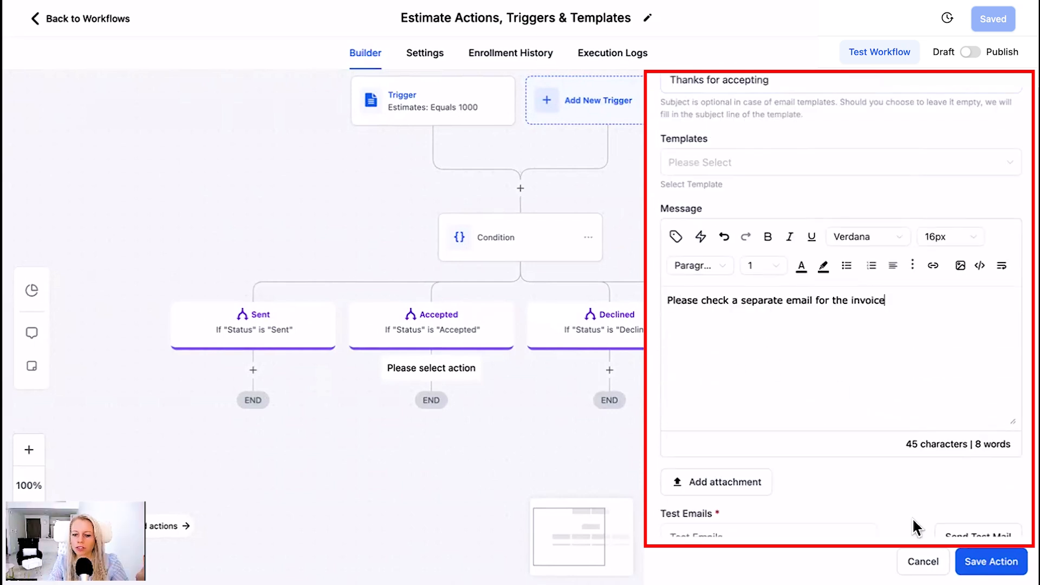
{"action": "left_click", "coordinate": [991, 562]}
Try to add a Send Invoice action from Support Team after the email in the Accepted branch
{"action": "scroll", "coordinate": [591, 461], "scroll_direction": "down", "scroll_amount": 3}
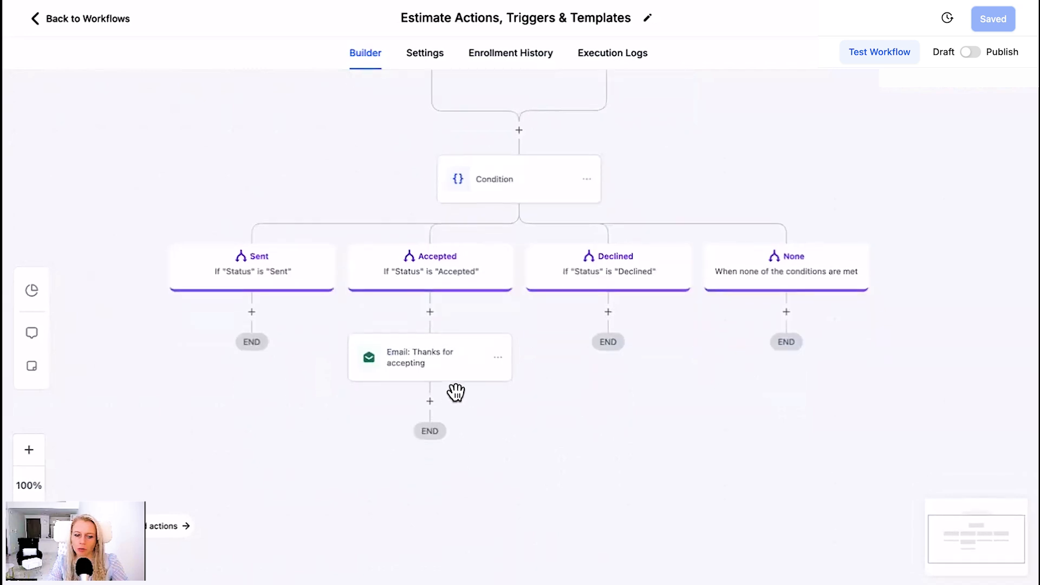
{"action": "left_click", "coordinate": [433, 384]}
{"action": "type", "text": "invoi"}
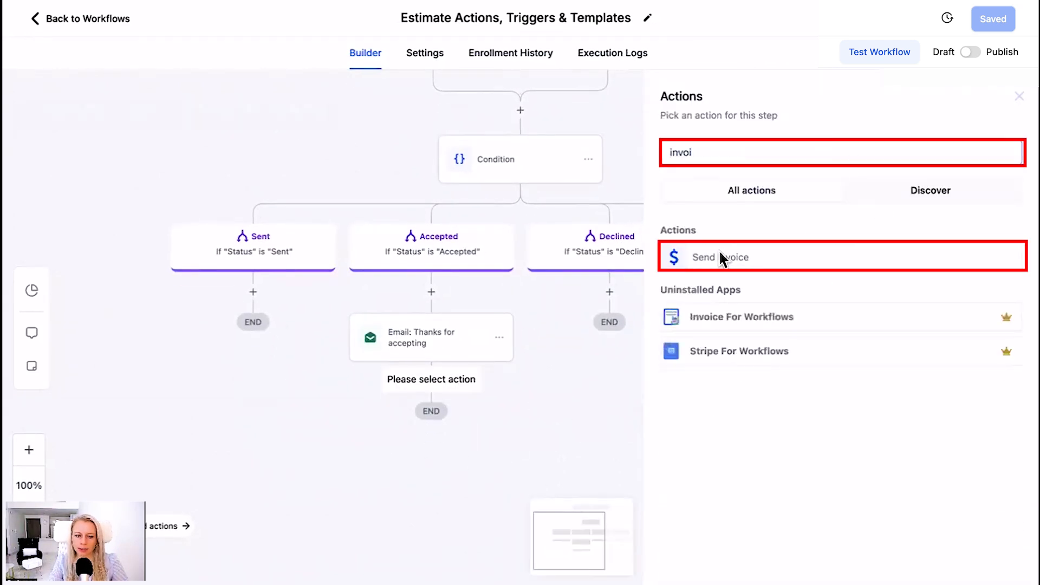
{"action": "left_click", "coordinate": [722, 258]}
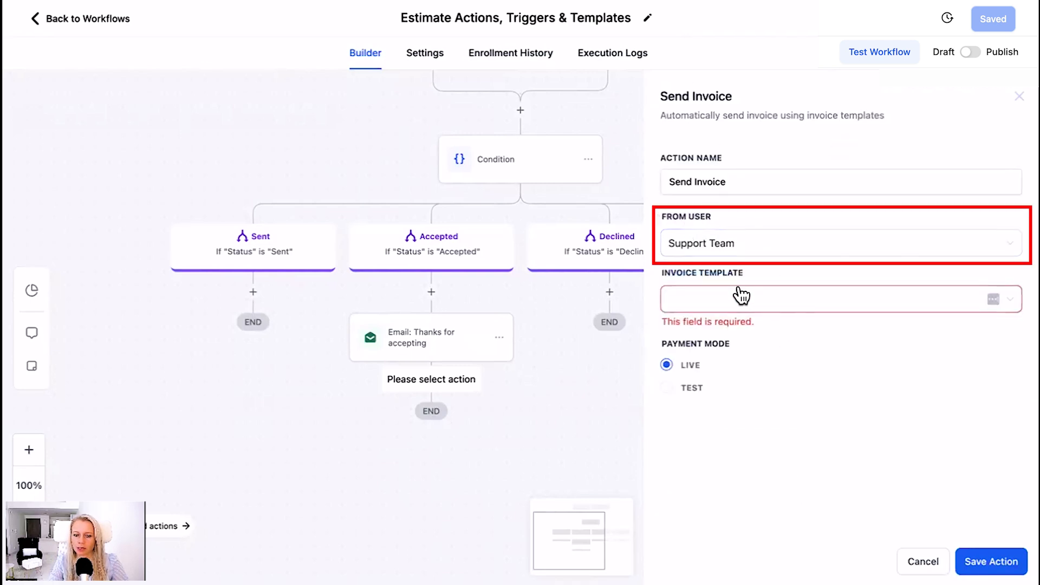
{"action": "left_click", "coordinate": [714, 299]}
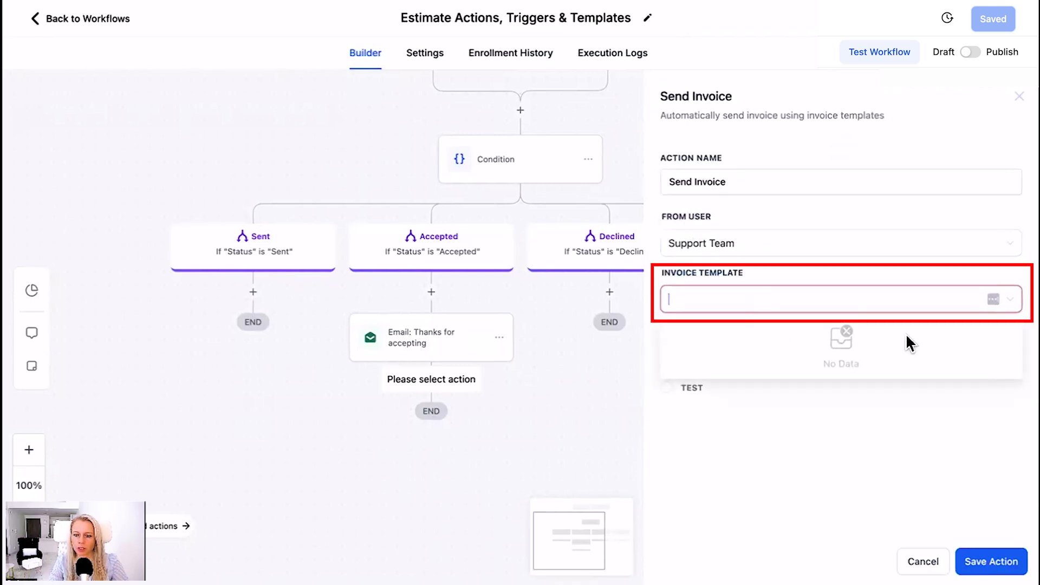
{"action": "double_click", "coordinate": [780, 260]}
{"action": "left_click", "coordinate": [992, 562]}
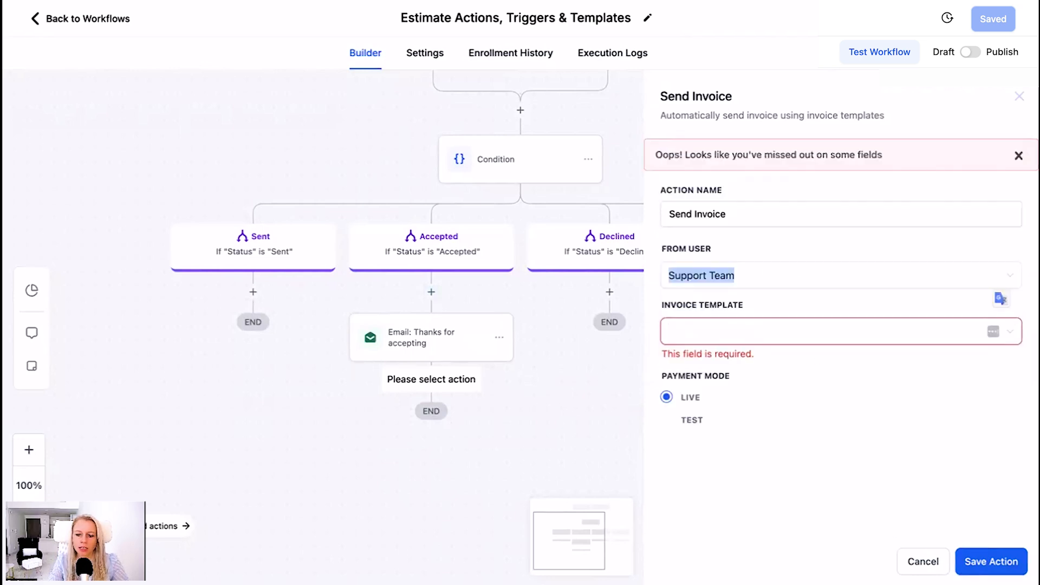
{"action": "left_click", "coordinate": [924, 562]}
Add a Send Estimate action to the Declined branch
{"action": "mouse_move", "coordinate": [528, 402]}
{"action": "left_mouse_down"}
{"action": "mouse_move", "coordinate": [536, 376]}
{"action": "mouse_move", "coordinate": [536, 396]}
{"action": "left_mouse_up"}
{"action": "left_click_drag", "start_coordinate": [543, 295], "coordinate": [543, 316]}
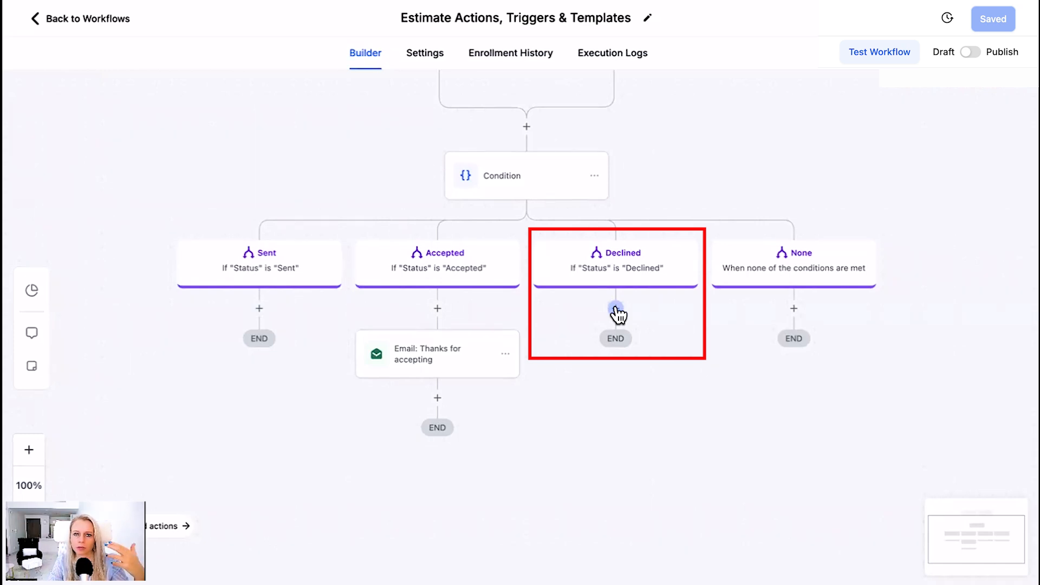
{"action": "scroll", "coordinate": [727, 318], "scroll_direction": "up", "scroll_amount": 2}
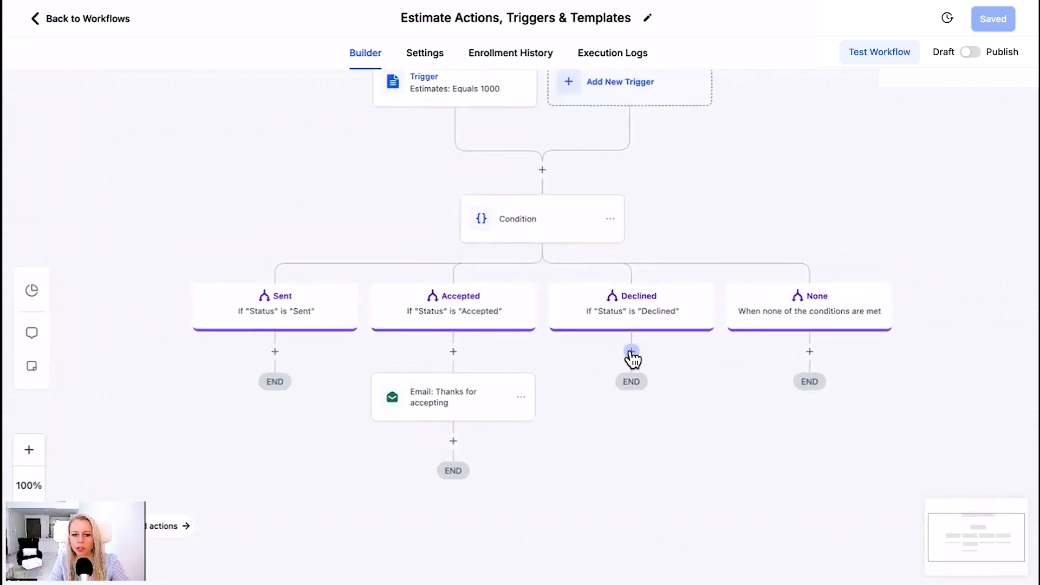
{"action": "left_click_drag", "start_coordinate": [410, 146], "coordinate": [402, 170]}
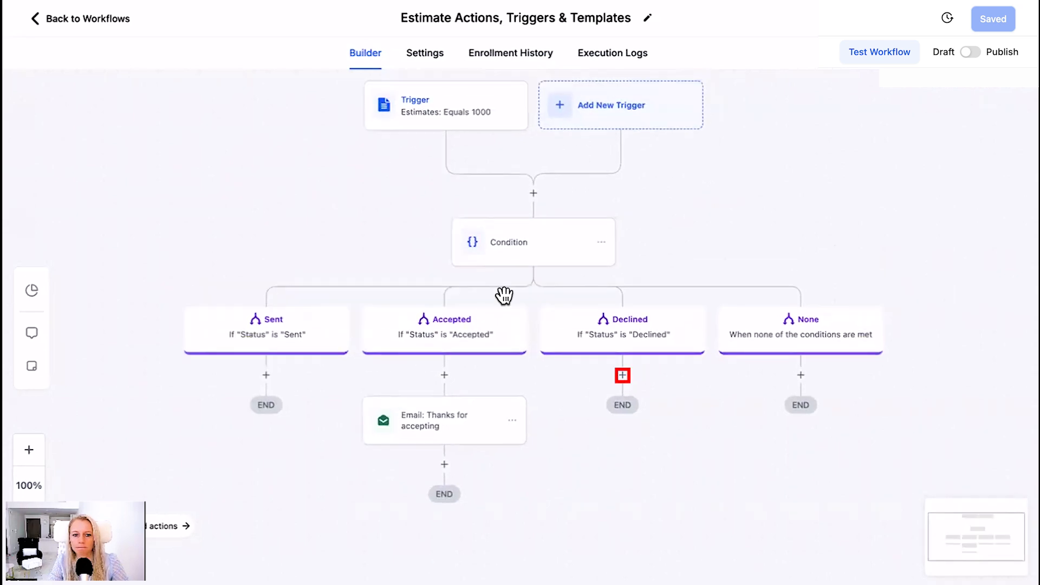
{"action": "left_click", "coordinate": [623, 375]}
{"action": "left_click", "coordinate": [708, 154]}
{"action": "type", "text": "es"}
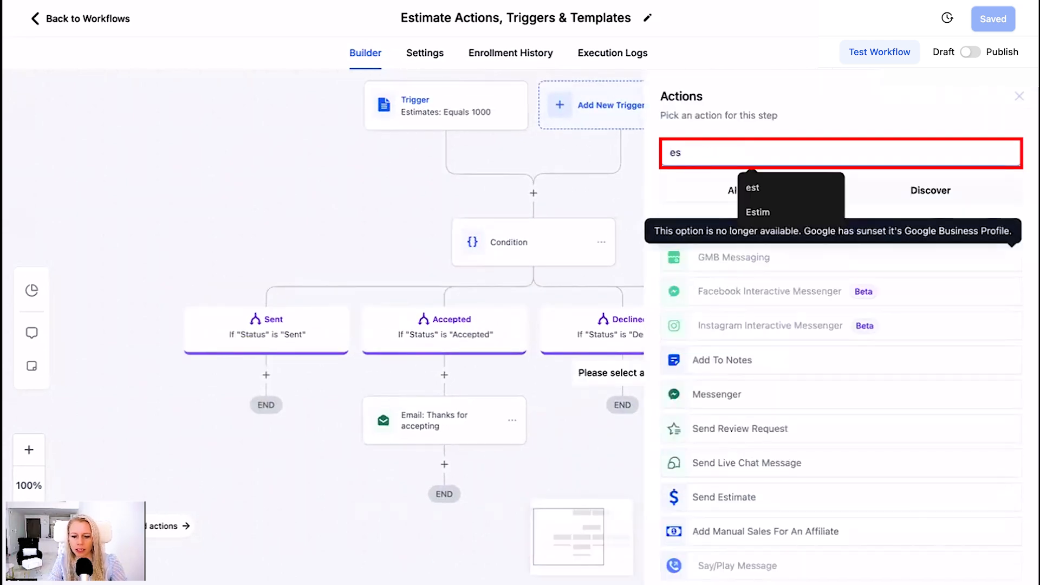
{"action": "type", "text": "t"}
{"action": "left_click", "coordinate": [734, 294]}
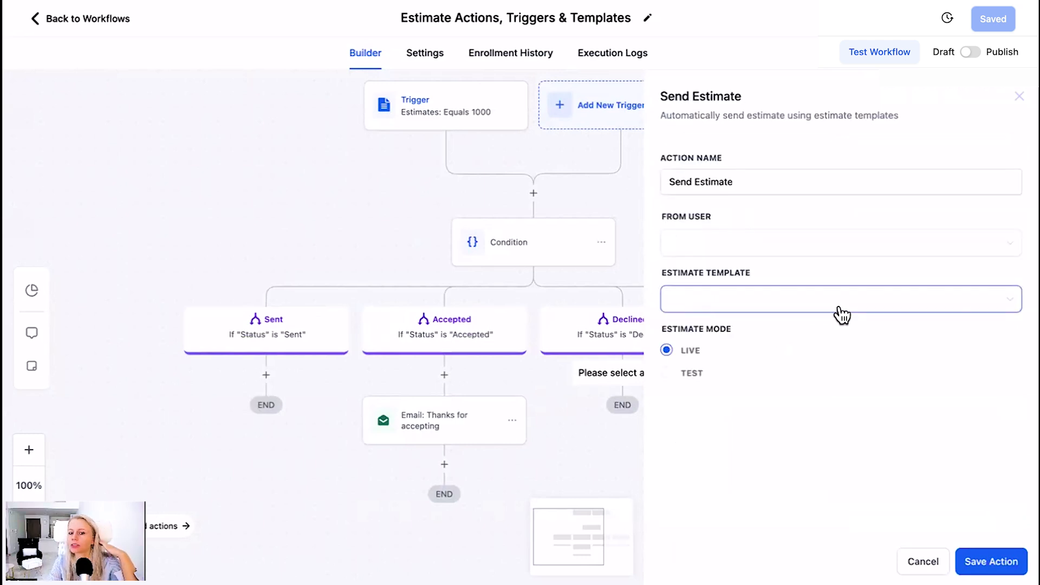
Send the estimate from Support Team using Demo Template 2, name the action "Send Estimate: Demo 2" and save it
{"action": "left_click_drag", "start_coordinate": [662, 157], "coordinate": [732, 159]}
{"action": "left_click", "coordinate": [734, 201]}
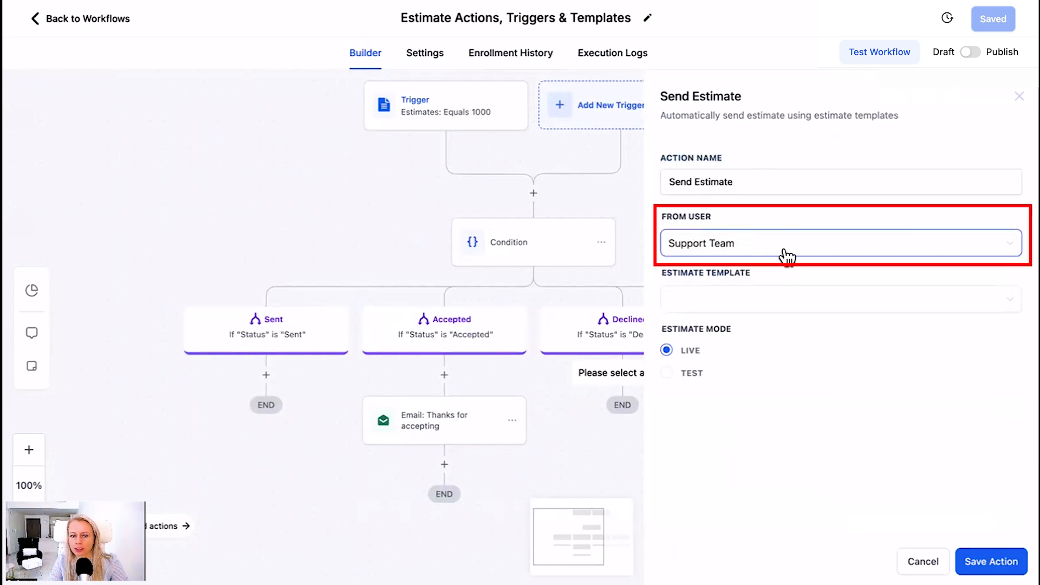
{"action": "left_click", "coordinate": [715, 297]}
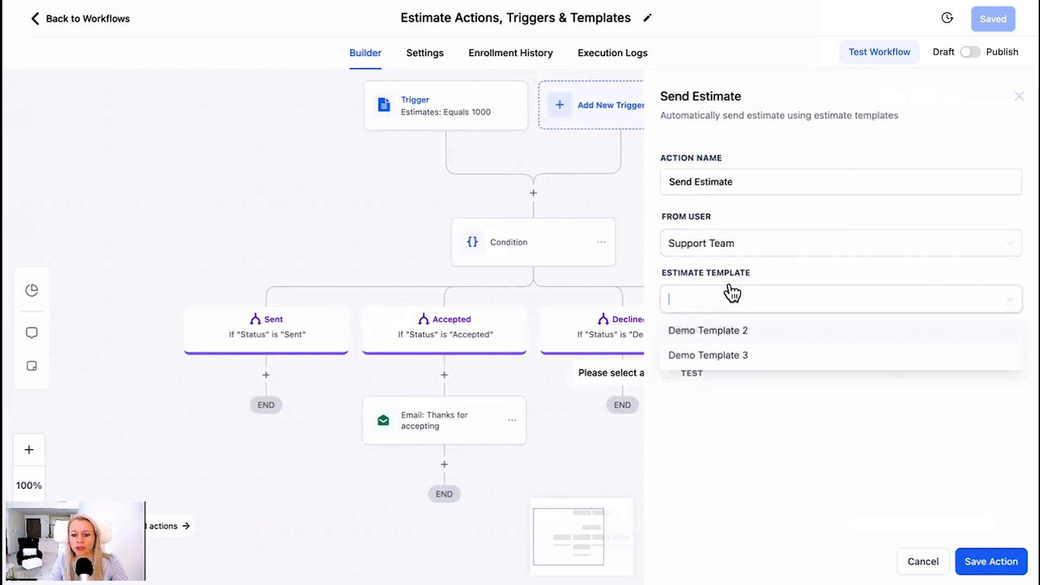
{"action": "left_click", "coordinate": [801, 331]}
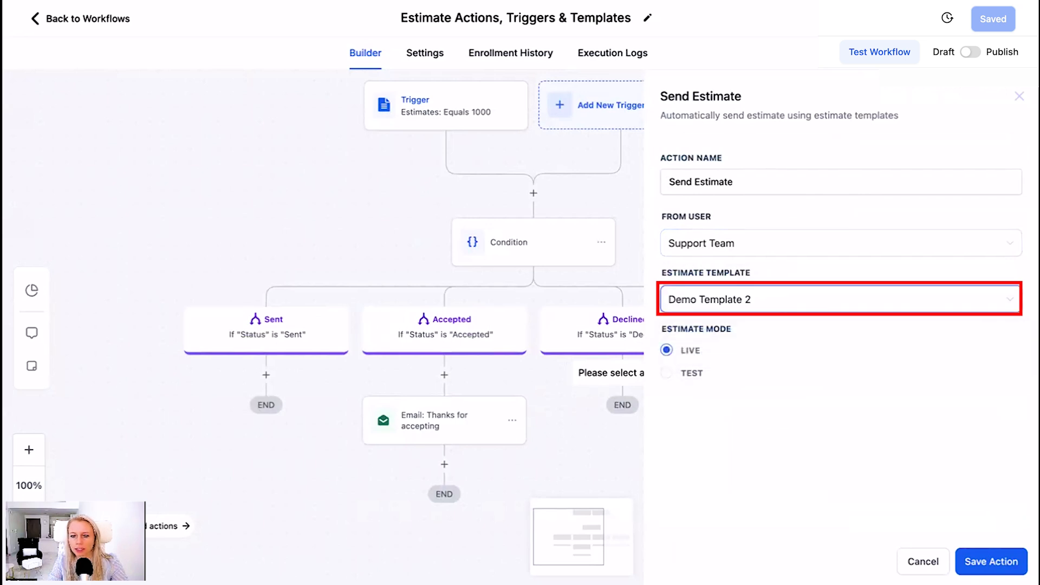
{"action": "left_click", "coordinate": [764, 181]}
{"action": "left_click", "coordinate": [992, 561]}
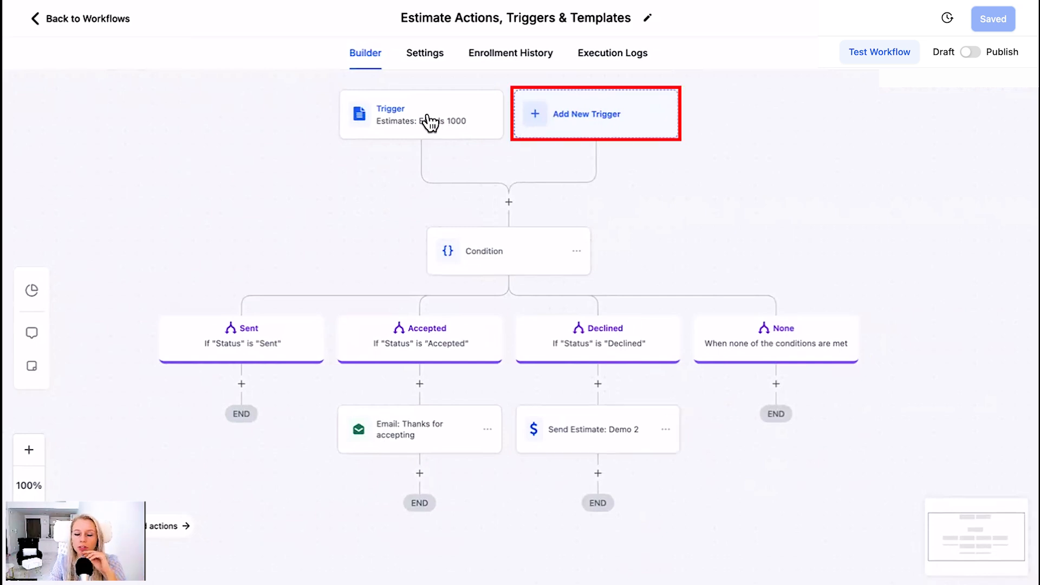
Start another workflow trigger of the type Form submitted
{"action": "left_click", "coordinate": [578, 116]}
{"action": "left_click", "coordinate": [775, 144]}
{"action": "type", "text": "form"}
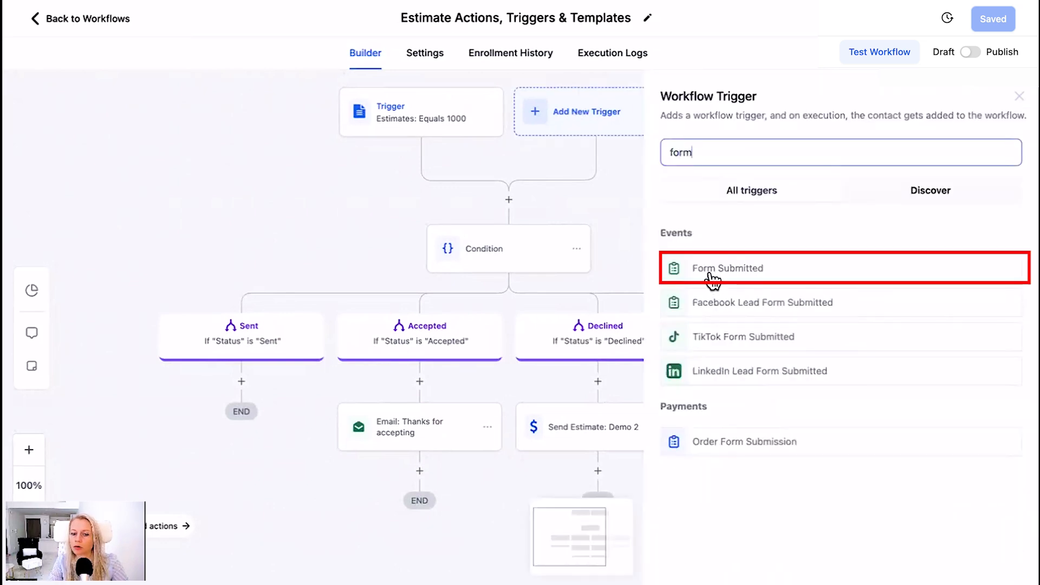
{"action": "left_click", "coordinate": [705, 269]}
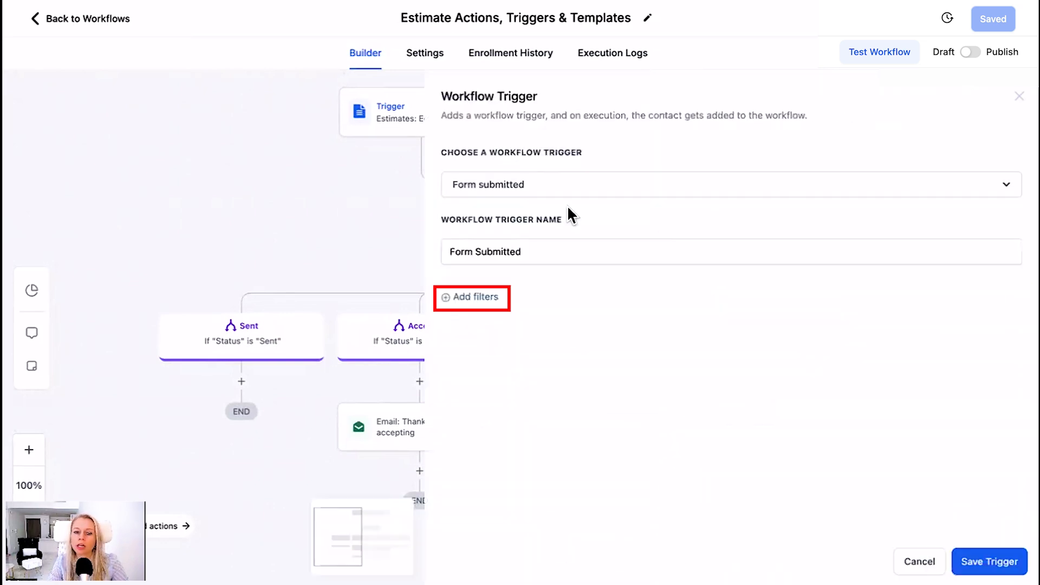
Add a filter to the Form Submitted trigger and save the trigger
{"action": "left_click", "coordinate": [479, 297]}
{"action": "left_click", "coordinate": [578, 400]}
{"action": "left_click", "coordinate": [844, 345]}
{"action": "left_click", "coordinate": [990, 561]}
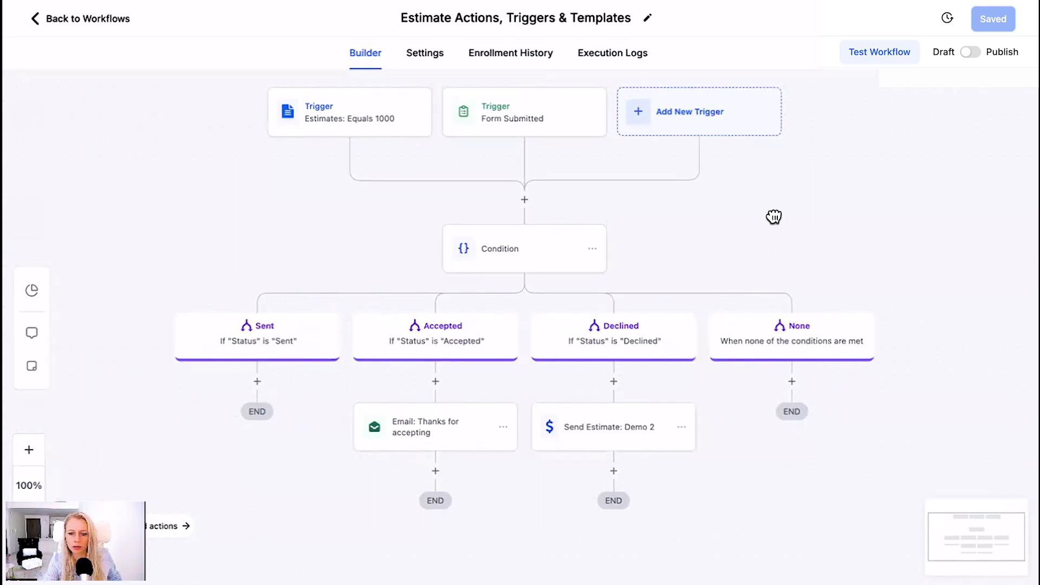
{"action": "left_click_drag", "start_coordinate": [773, 216], "coordinate": [771, 228]}
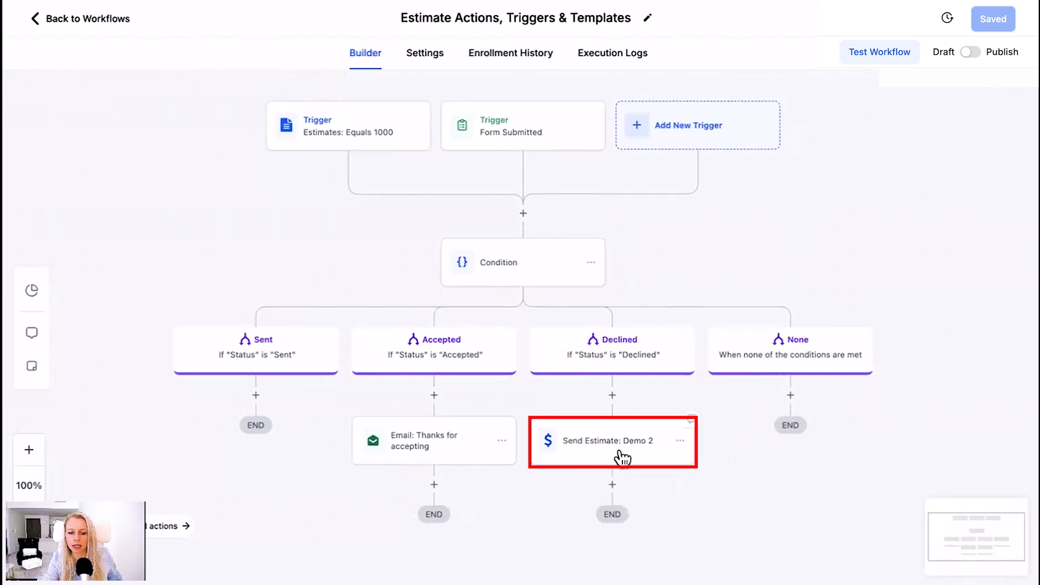
Replace the Estimates trigger's value filter with one where Template is Demo Template 2
{"action": "left_click", "coordinate": [353, 141]}
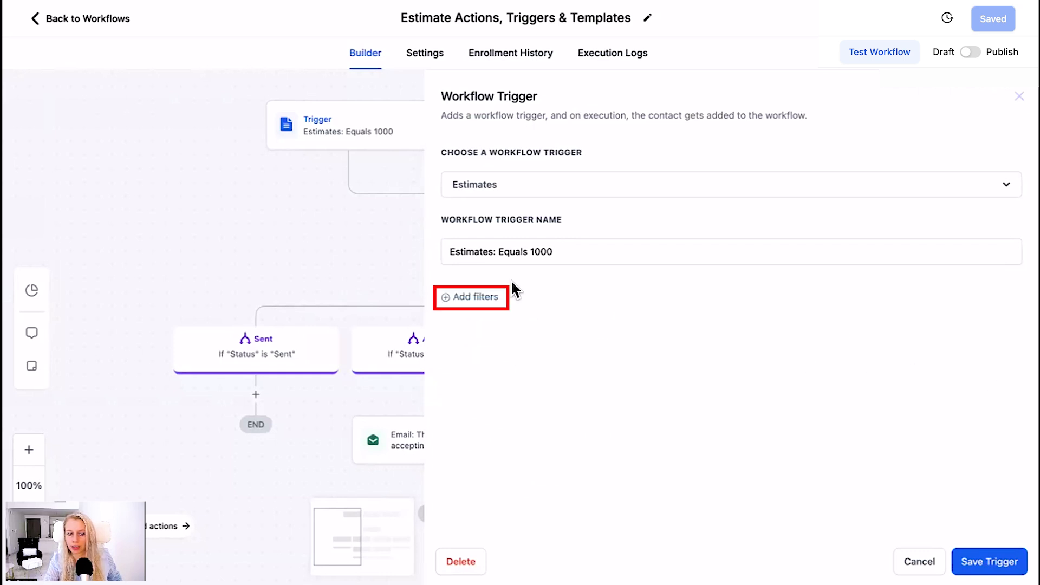
{"action": "left_click", "coordinate": [507, 295]}
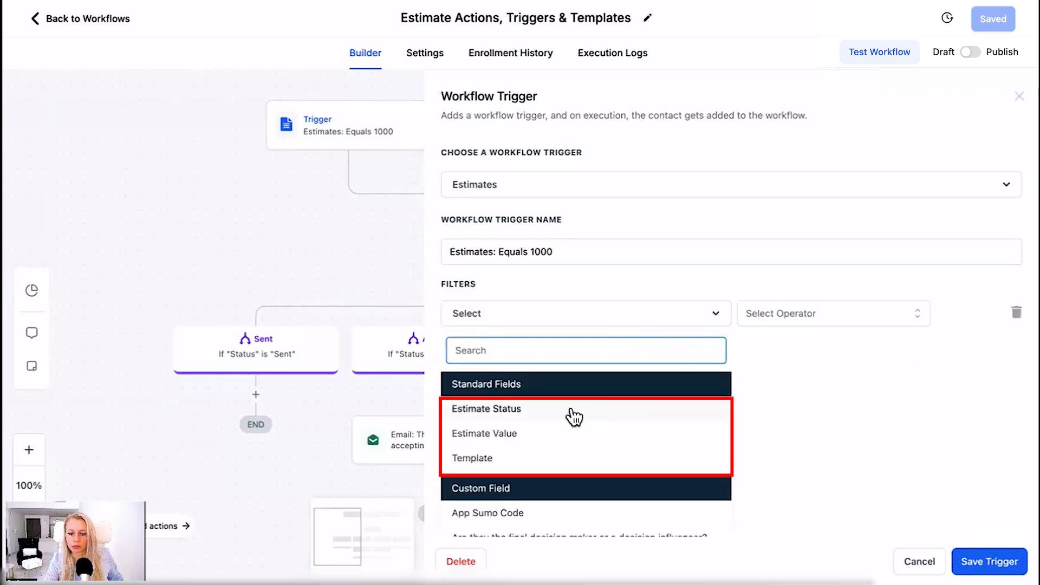
{"action": "left_click", "coordinate": [528, 460]}
{"action": "left_click", "coordinate": [805, 312]}
{"action": "left_click", "coordinate": [802, 345]}
{"action": "left_click", "coordinate": [904, 318]}
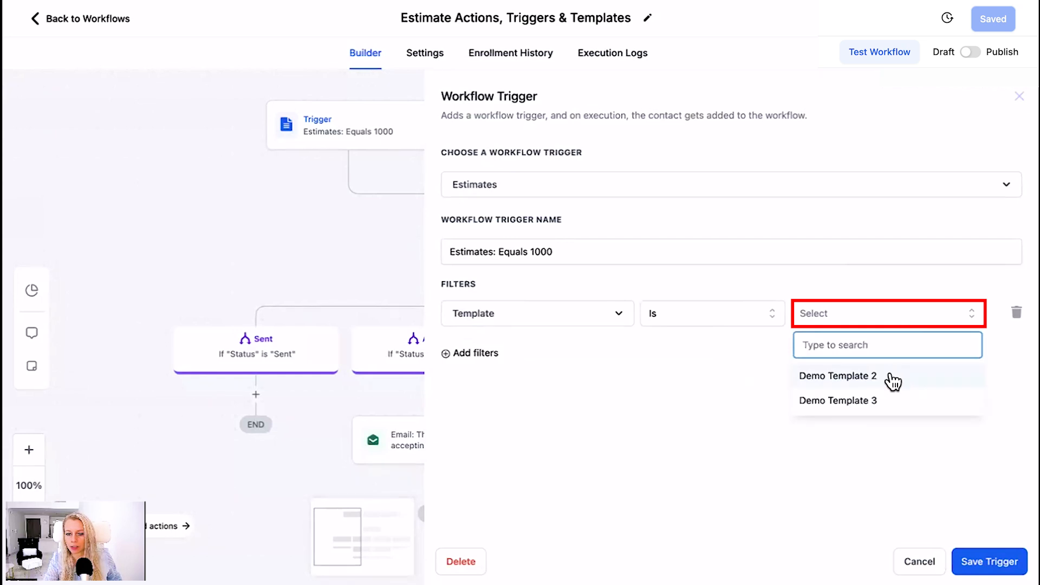
{"action": "left_click", "coordinate": [879, 374]}
Rename the Estimates trigger as "Estimates: Demo 2" and save it
{"action": "left_click_drag", "start_coordinate": [499, 251], "coordinate": [582, 252]}
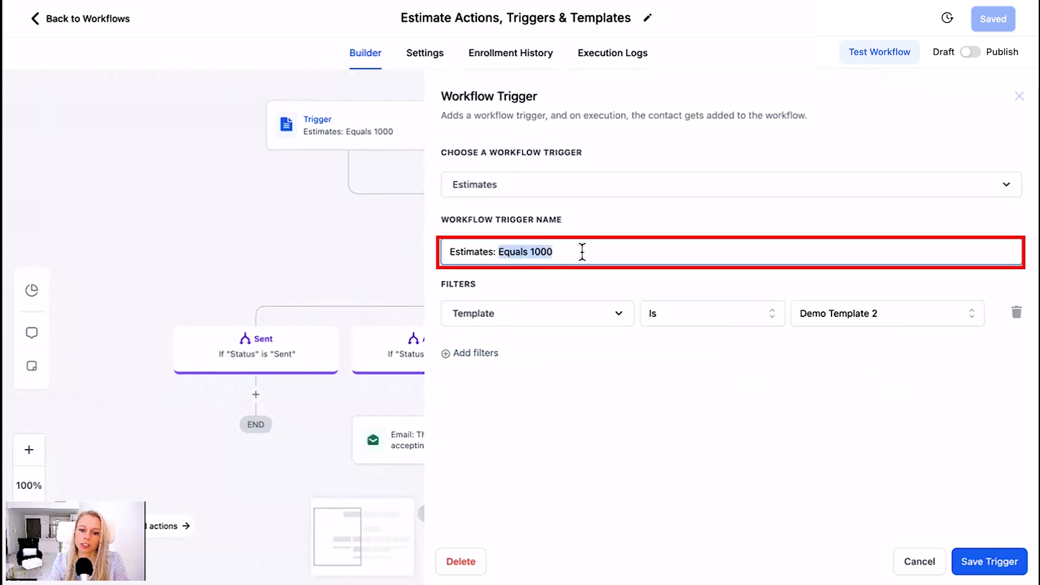
{"action": "type", "text": "Demo"}
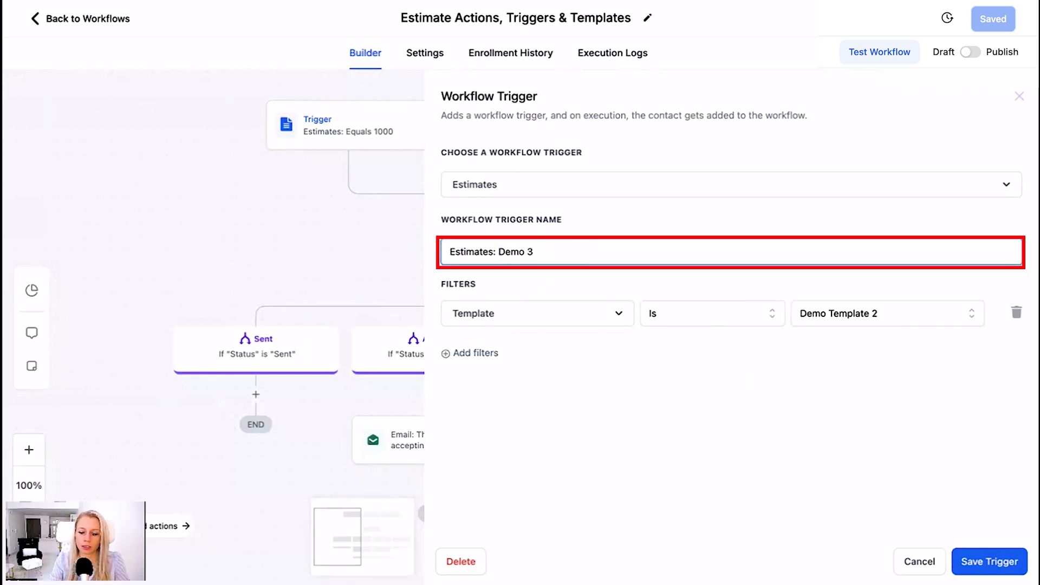
{"action": "left_click", "coordinate": [990, 562]}
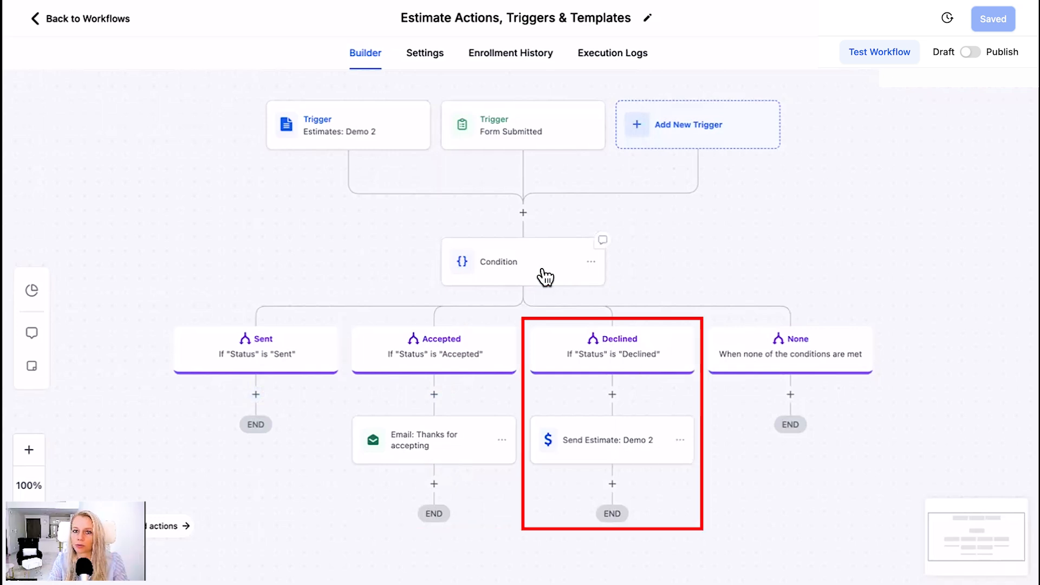
Leave the workflow, discarding unsaved changes, and show the list of estimate templates in Payments
{"action": "left_click", "coordinate": [100, 22]}
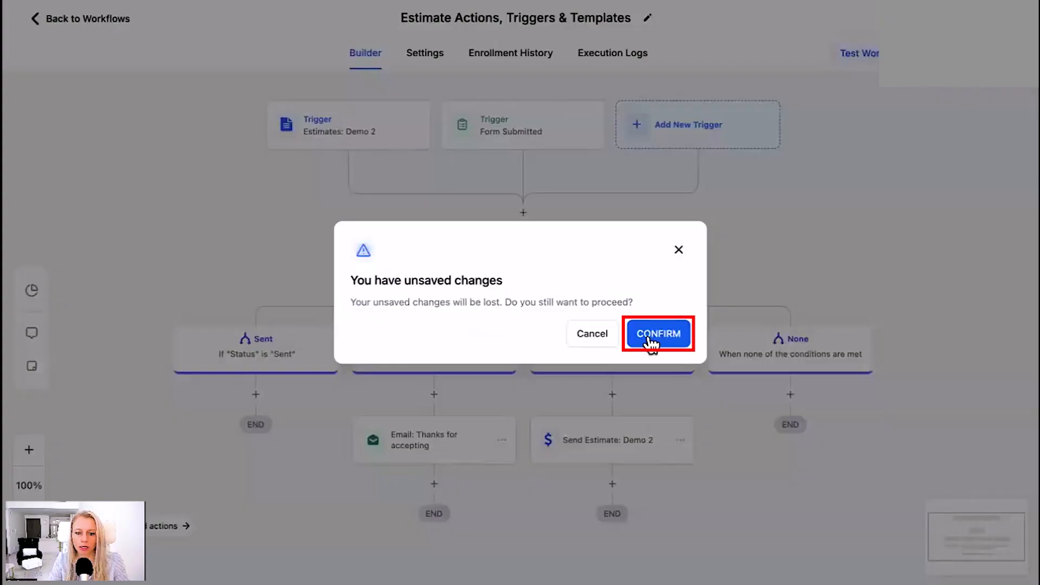
{"action": "left_click", "coordinate": [655, 342]}
{"action": "left_click", "coordinate": [76, 287]}
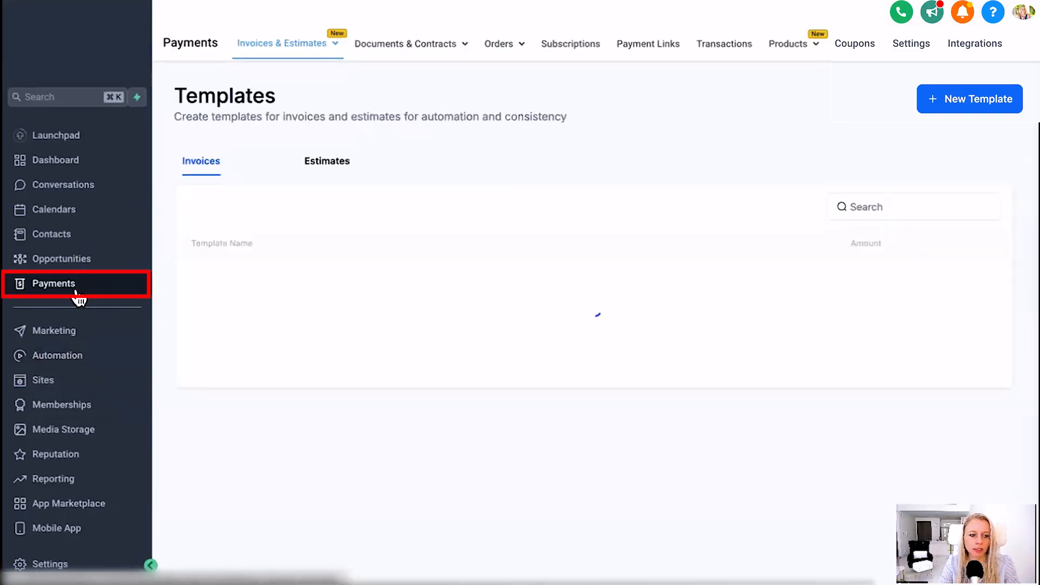
{"action": "left_click", "coordinate": [287, 52]}
{"action": "left_click", "coordinate": [263, 123]}
{"action": "left_click", "coordinate": [313, 171]}
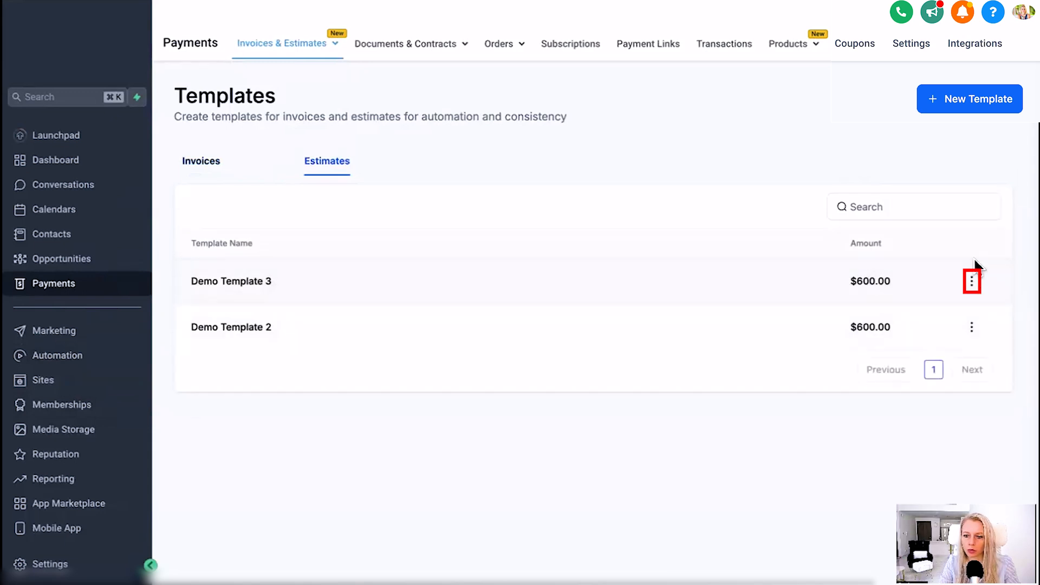
Open the available actions for the estimate template Demo Template 3
{"action": "left_click", "coordinate": [972, 280]}
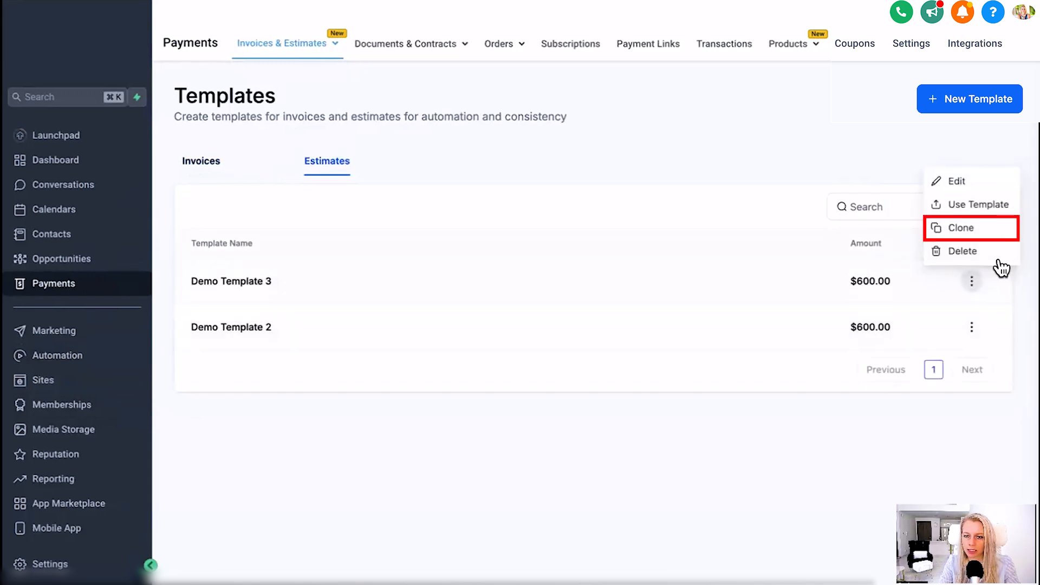